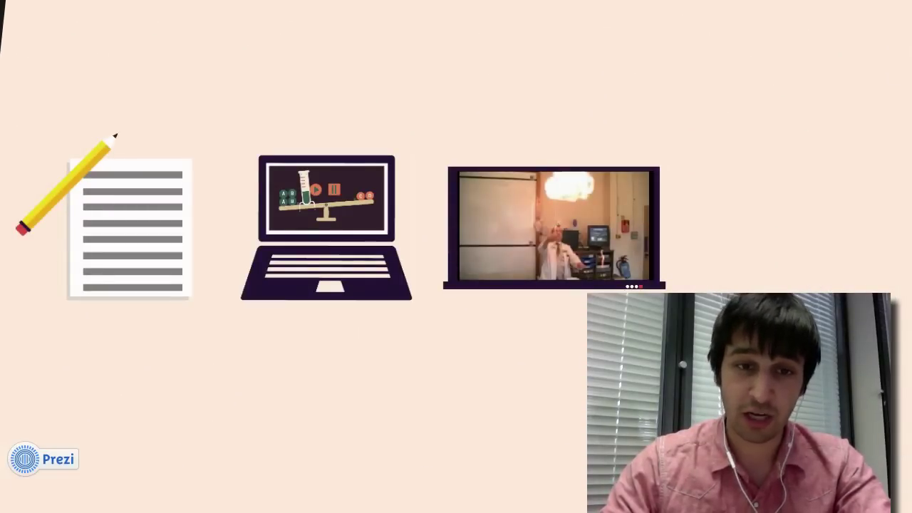
- Advance the Prezi presentation and bring up the corrosion script in Word, placing the cursor in its introductory text
{"action": "key", "text": "Right"}
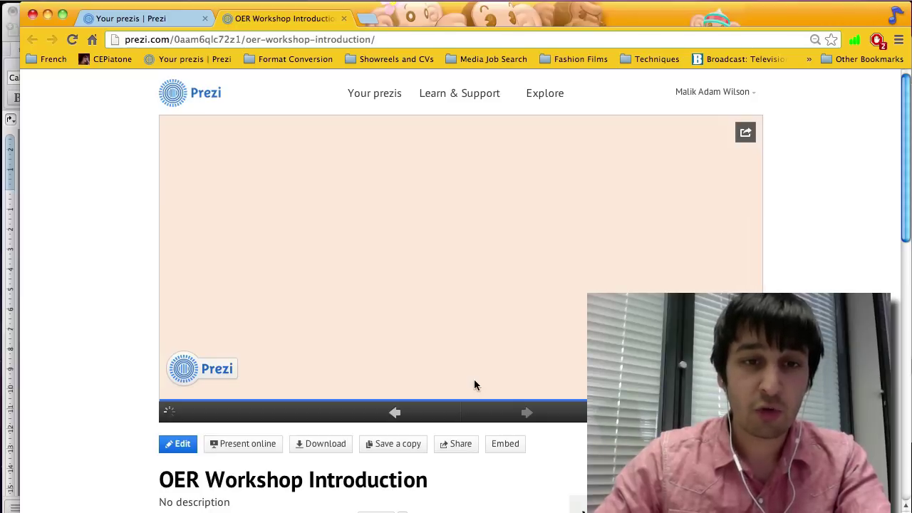
{"action": "mouse_move", "coordinate": [275, 510]}
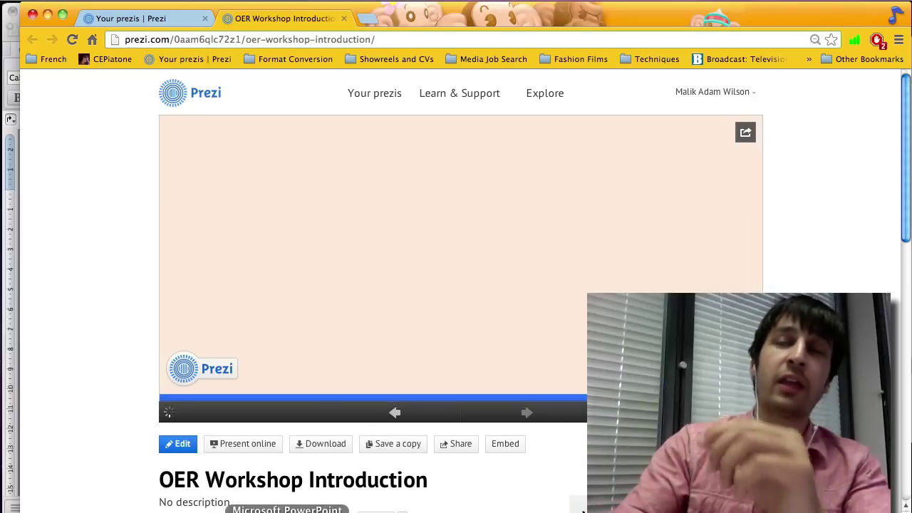
{"action": "left_click", "coordinate": [249, 499]}
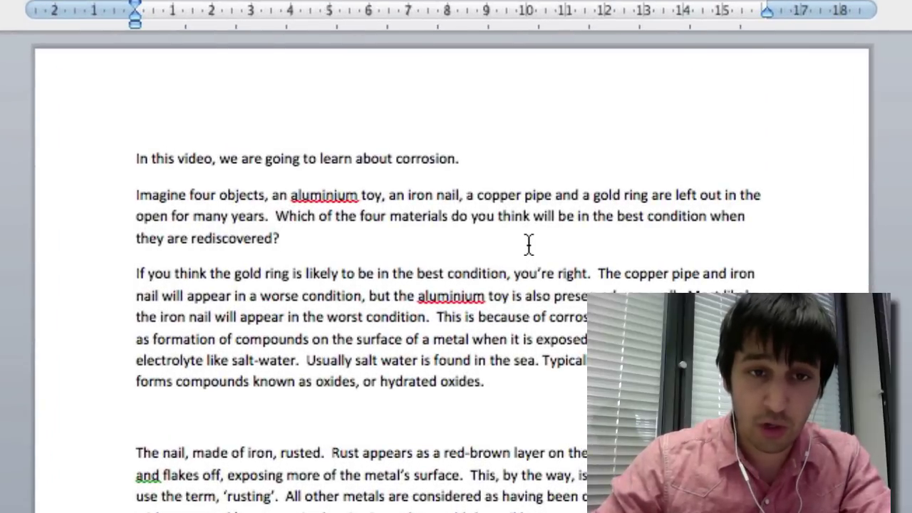
{"action": "left_click", "coordinate": [494, 165]}
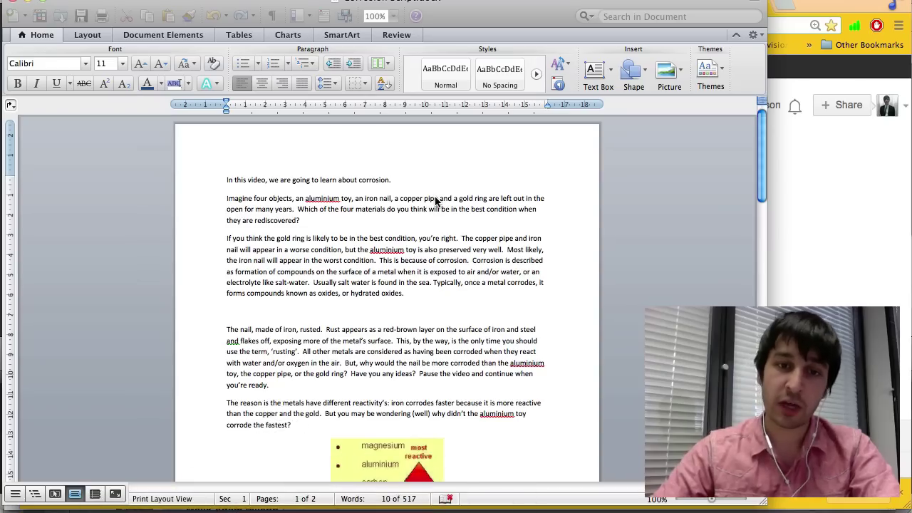
{"action": "left_click", "coordinate": [424, 199]}
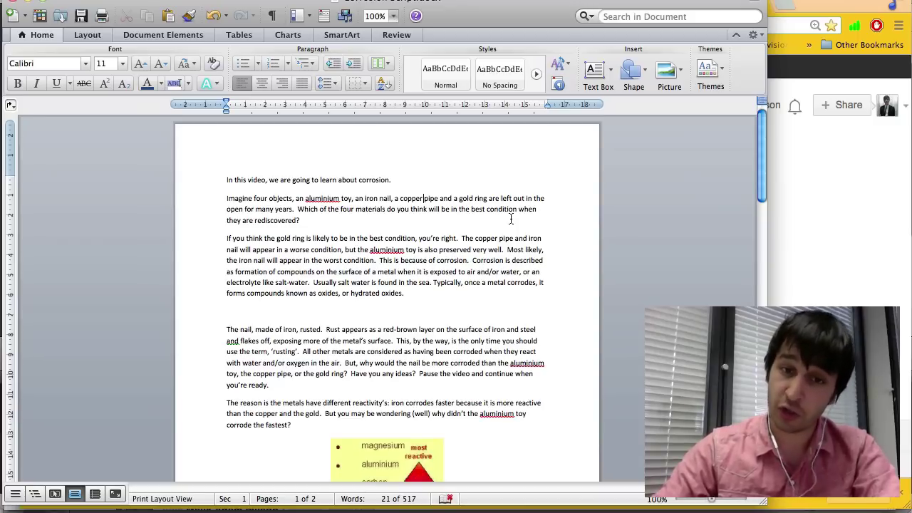
- Switch to Chrome, search Google for "audacity" and open the Audacity: Free Audio Editor and Recorder site
{"action": "left_click", "coordinate": [782, 243]}
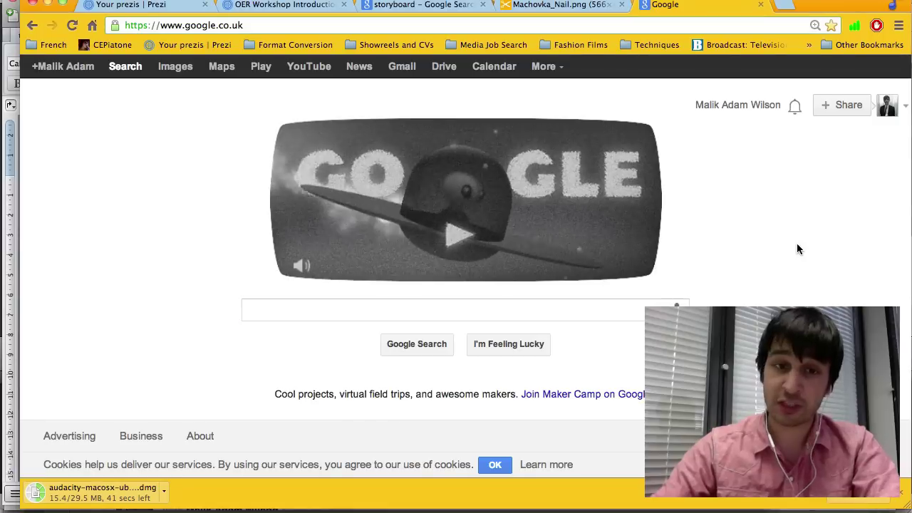
{"action": "type", "text": "aud"}
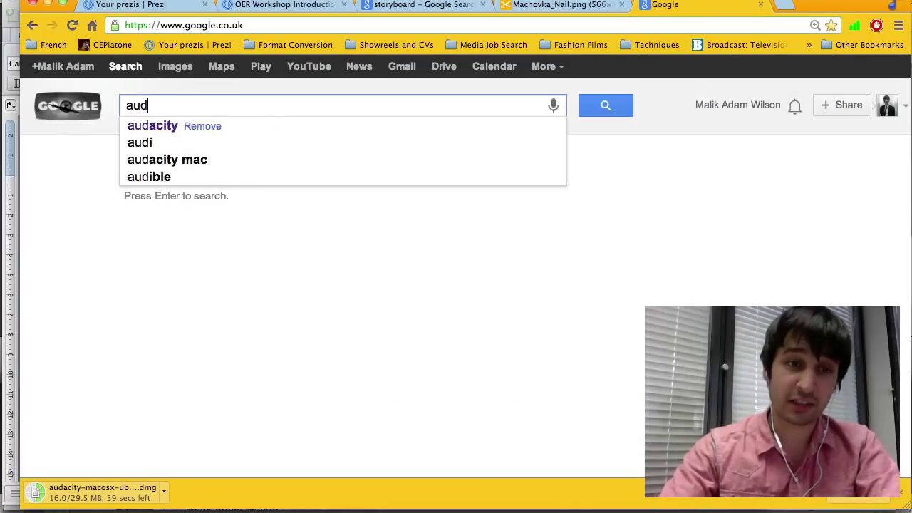
{"action": "type", "text": "acity"}
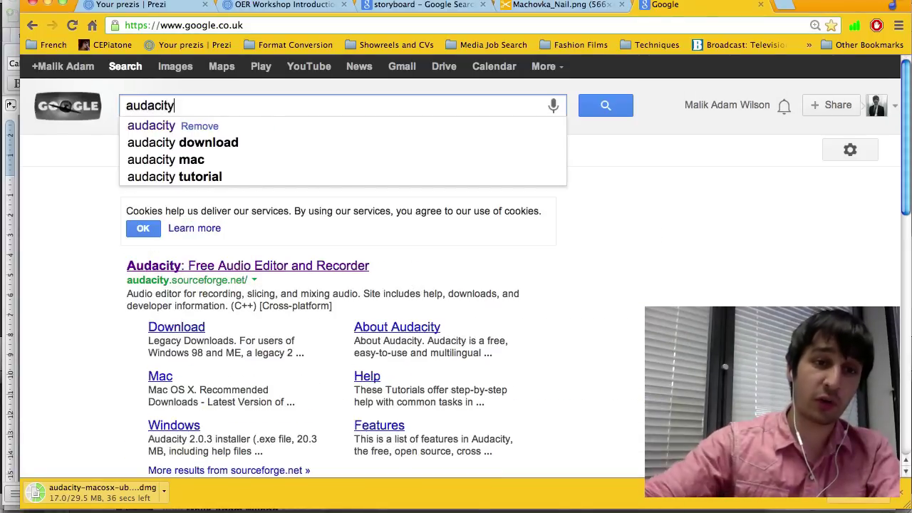
{"action": "key", "text": "Return"}
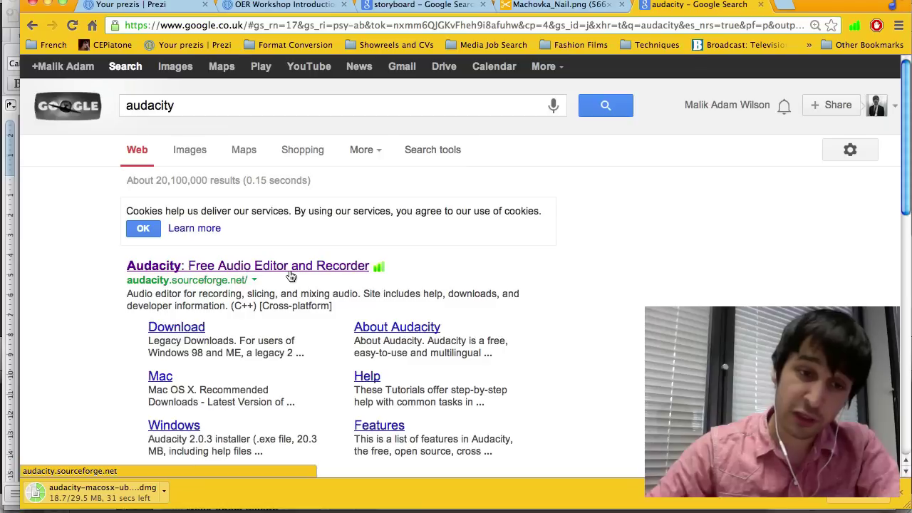
{"action": "left_click", "coordinate": [289, 268]}
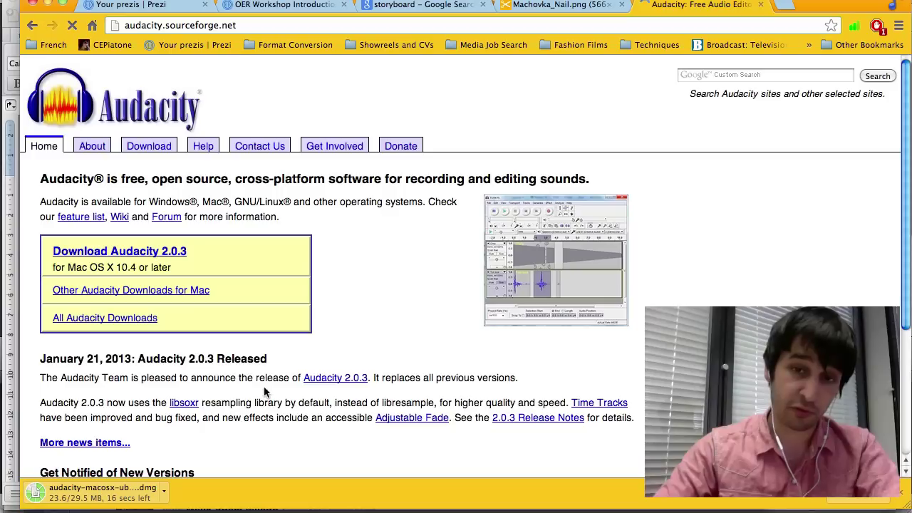
- Record a spoken track about 7.6 seconds long in Audacity and delete the roughly 1.5-second phrase starting at about 2.5 seconds
{"action": "mouse_move", "coordinate": [449, 499]}
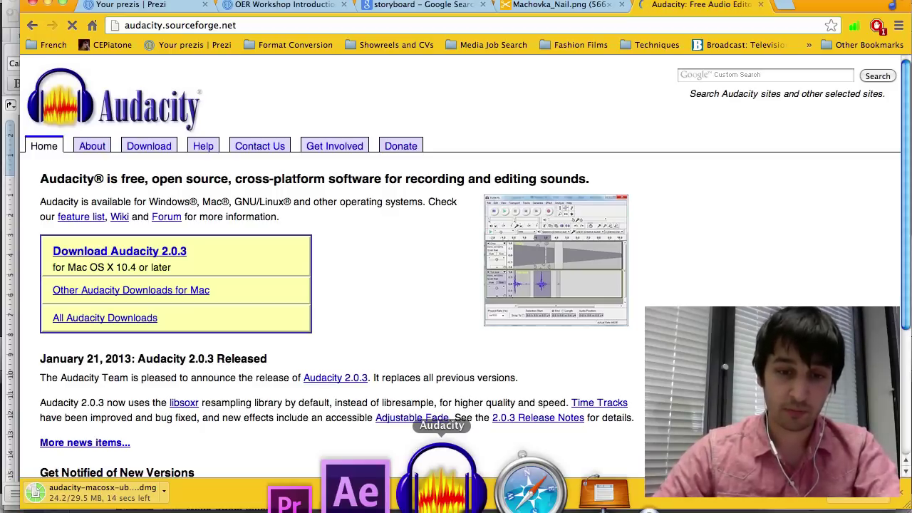
{"action": "left_click", "coordinate": [442, 470]}
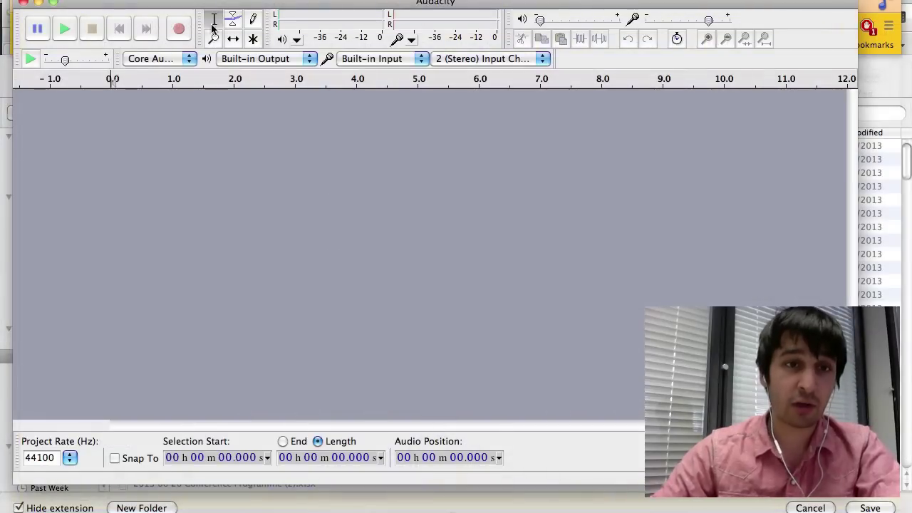
{"action": "left_click", "coordinate": [179, 28]}
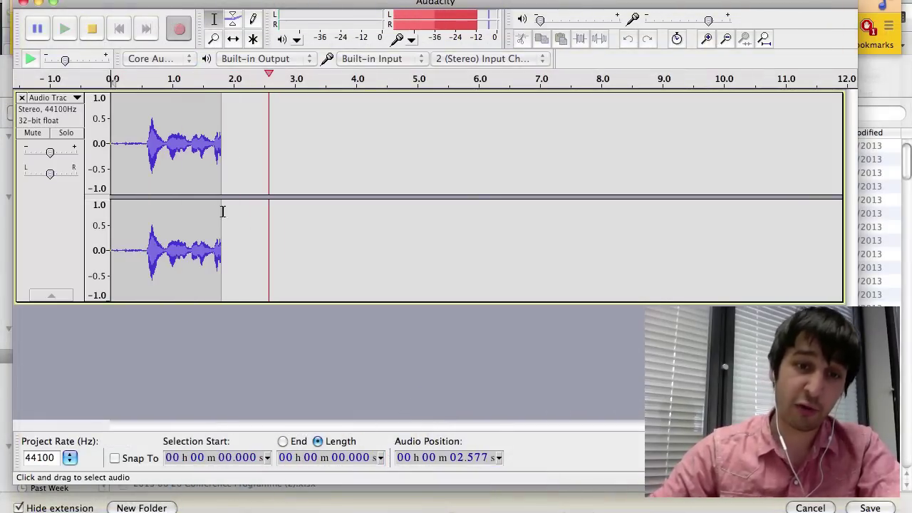
{"action": "left_click", "coordinate": [93, 29]}
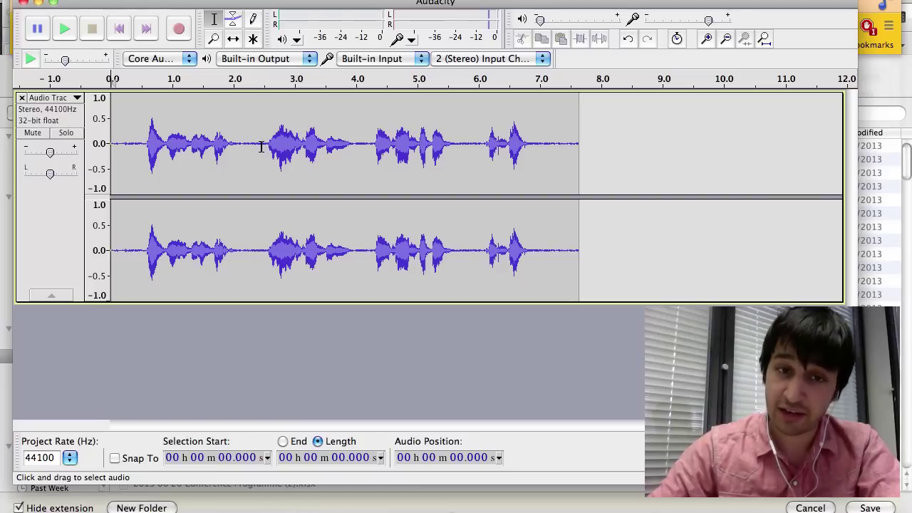
{"action": "left_click_drag", "start_coordinate": [264, 144], "coordinate": [358, 147]}
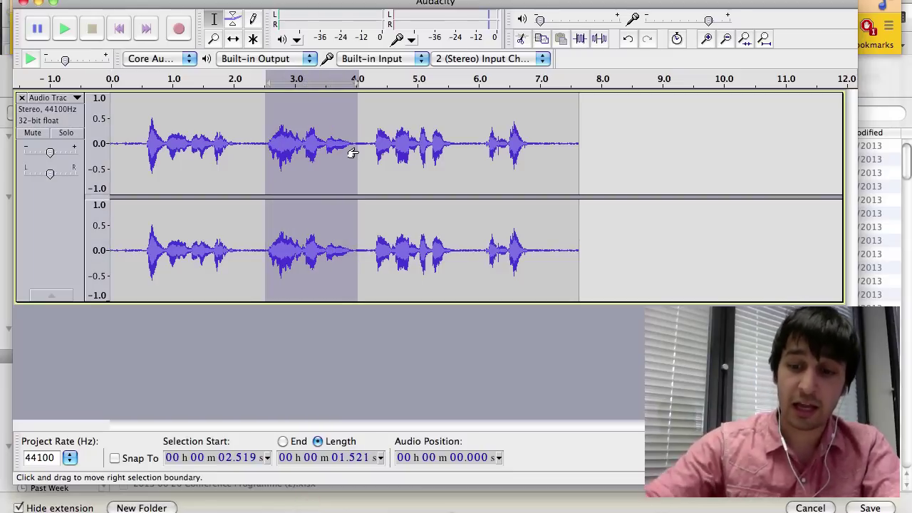
{"action": "key", "text": "Delete"}
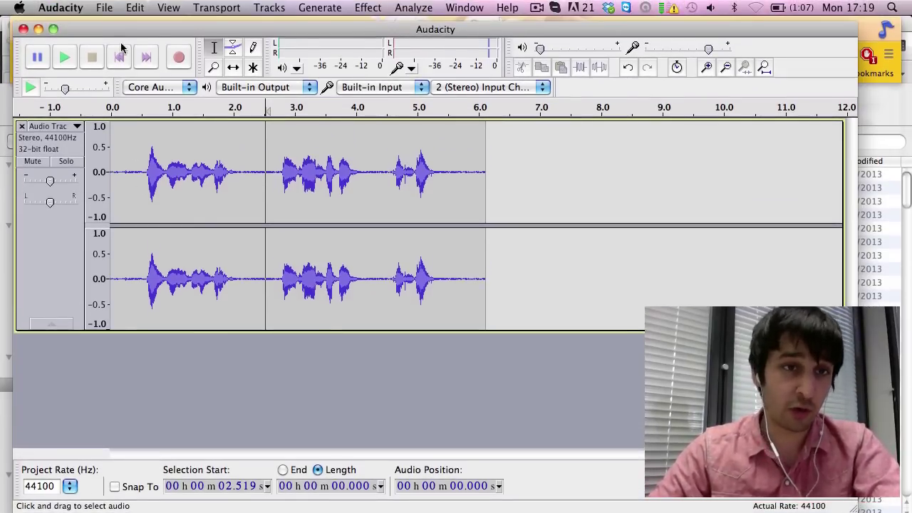
- Export the recording to the Demonstration folder as a 16-bit PCM WAV named "Gold Ring", leaving the metadata blank
{"action": "left_click", "coordinate": [107, 9]}
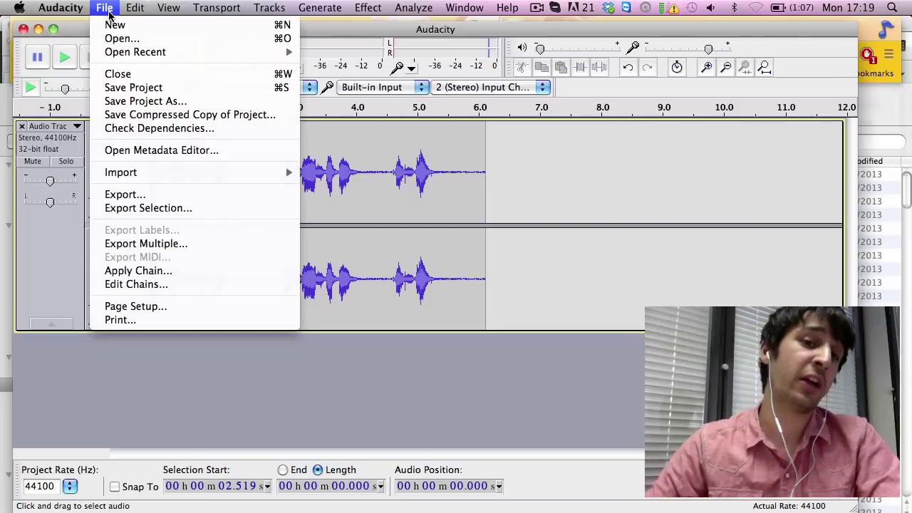
{"action": "left_click", "coordinate": [147, 195]}
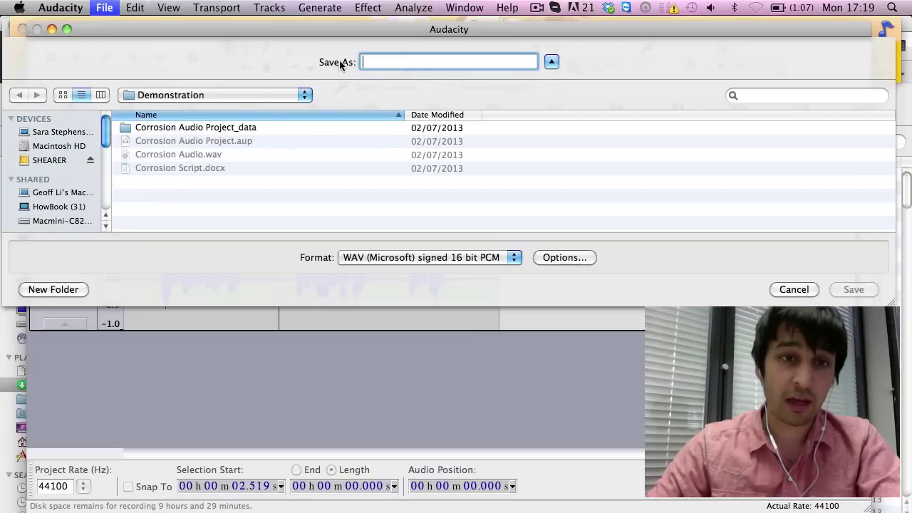
{"action": "type", "text": "Gold Ring"}
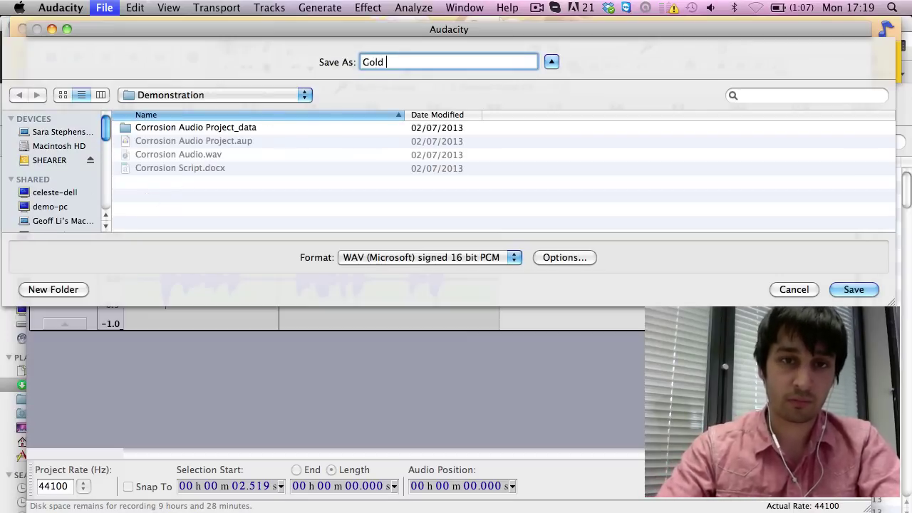
{"action": "left_click", "coordinate": [854, 290]}
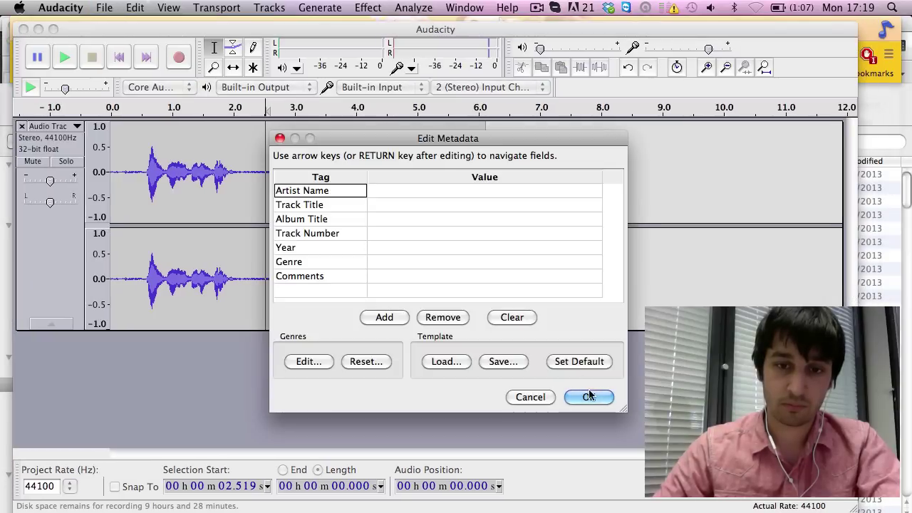
{"action": "left_click", "coordinate": [588, 396]}
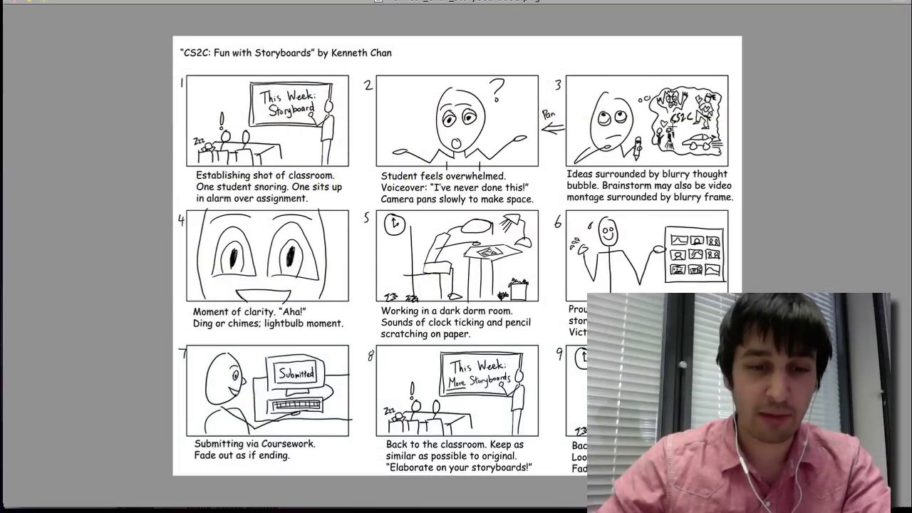
- Switch to PowerPoint and set the blank presentation's slide size to Widescreen (16:9)
{"action": "mouse_move", "coordinate": [281, 498]}
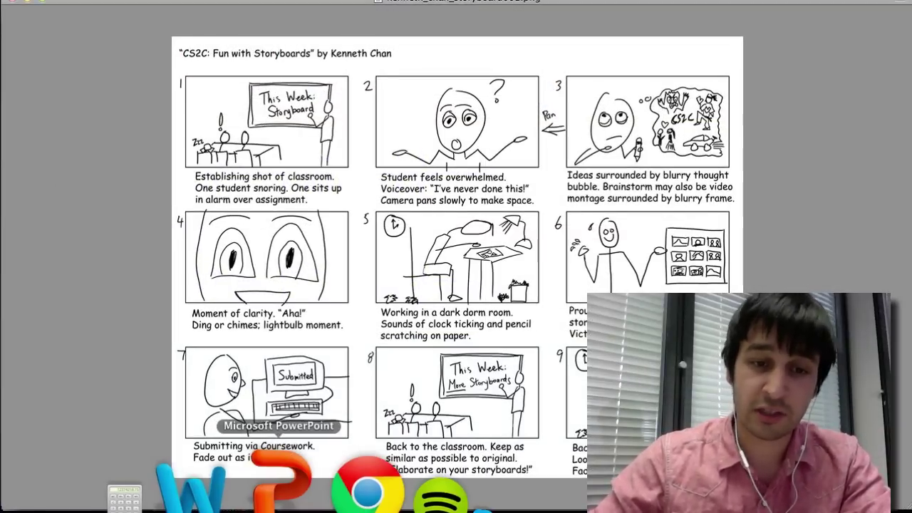
{"action": "left_click", "coordinate": [281, 484]}
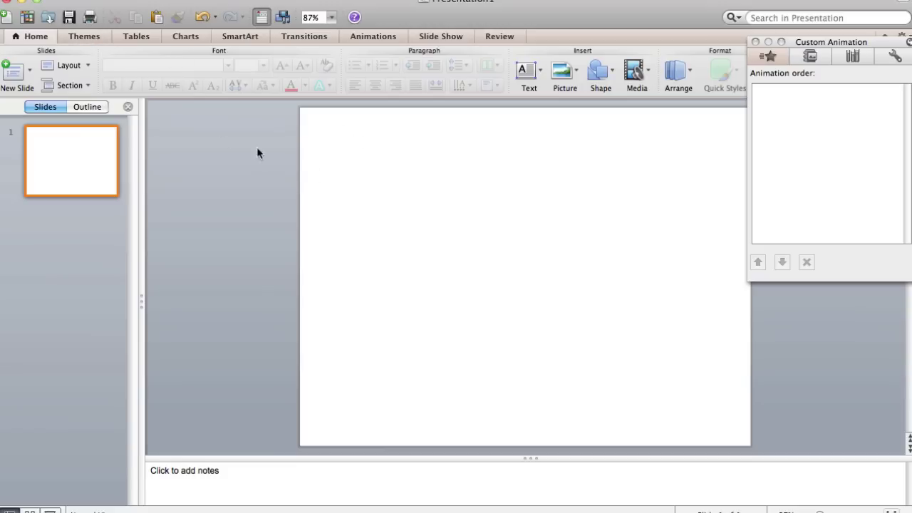
{"action": "left_click", "coordinate": [84, 37]}
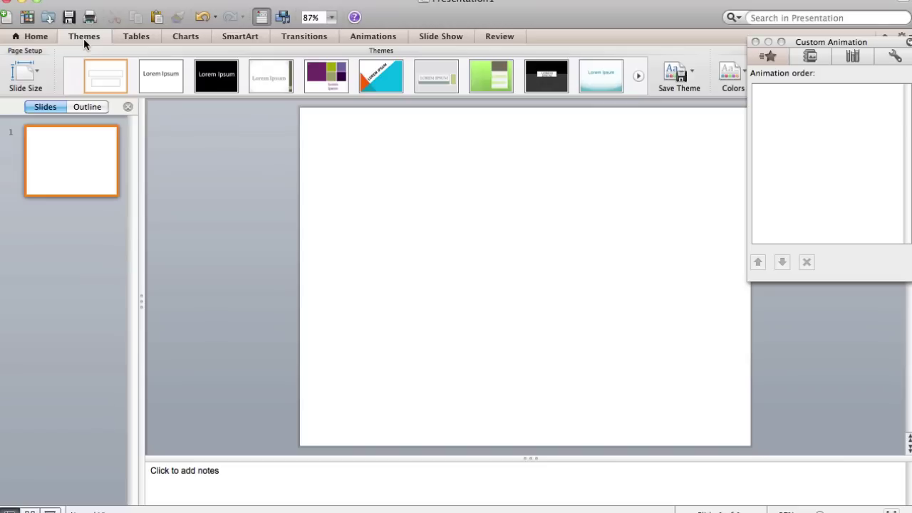
{"action": "left_click", "coordinate": [37, 76]}
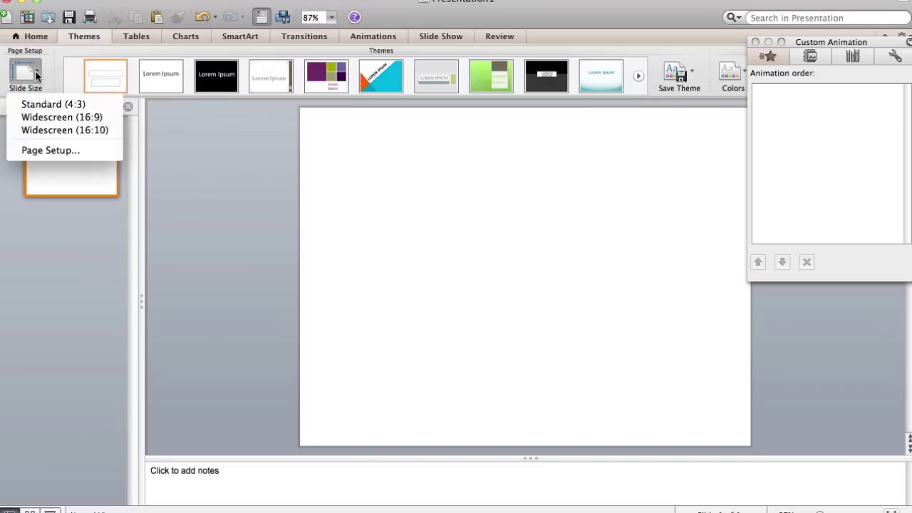
{"action": "left_click", "coordinate": [57, 119]}
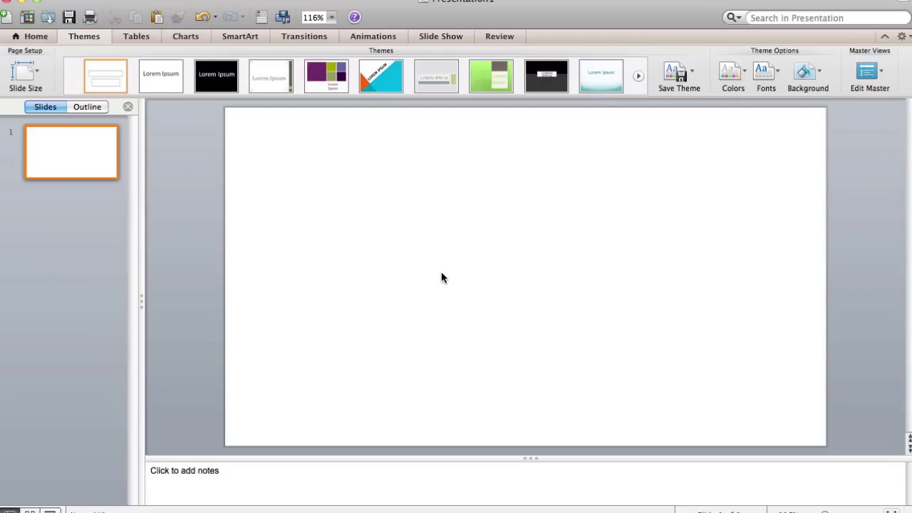
- Add two new slides after the first slide
{"action": "right_click", "coordinate": [52, 205]}
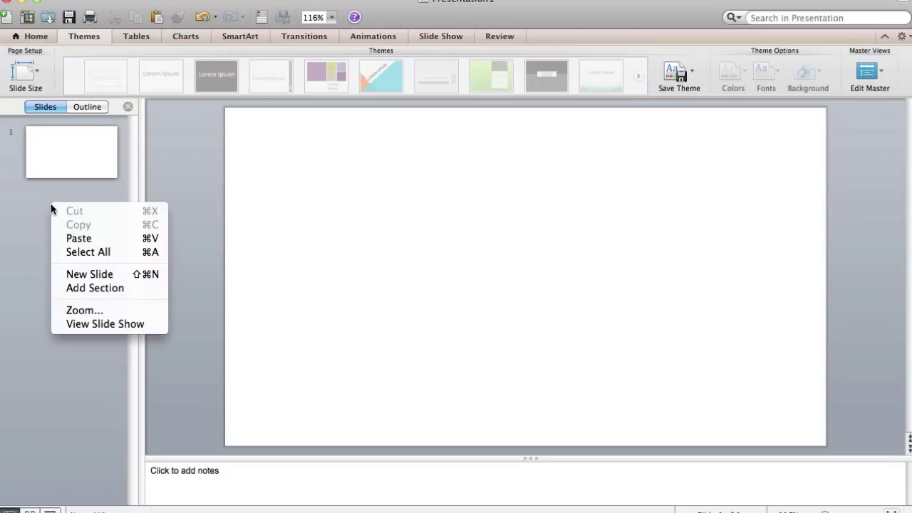
{"action": "left_click", "coordinate": [74, 271]}
{"action": "right_click", "coordinate": [74, 253]}
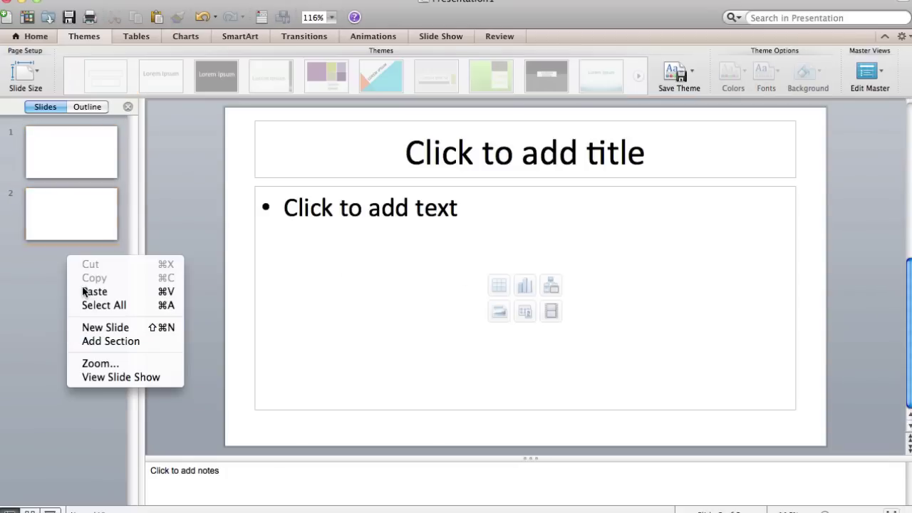
{"action": "left_click", "coordinate": [108, 324]}
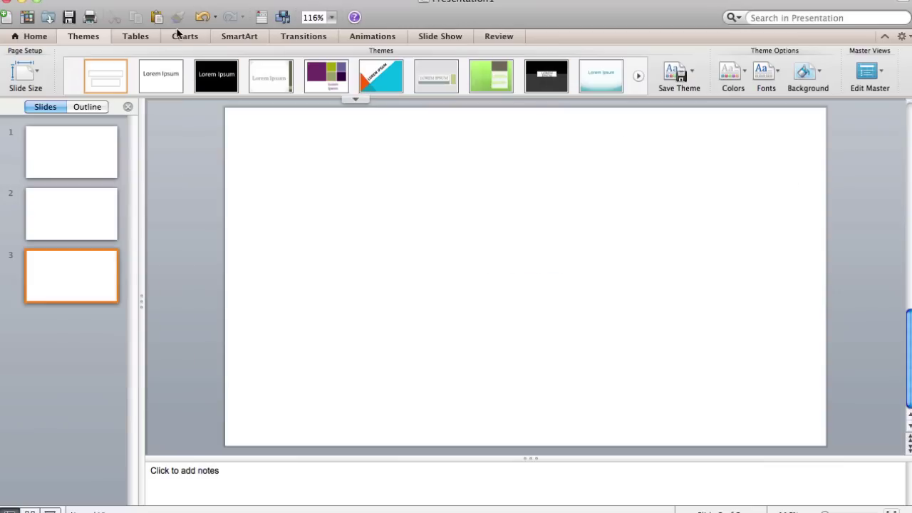
- Insert a text box reading "Corrosion" on slide 3 and set its font size to 96
{"action": "left_click", "coordinate": [49, 38]}
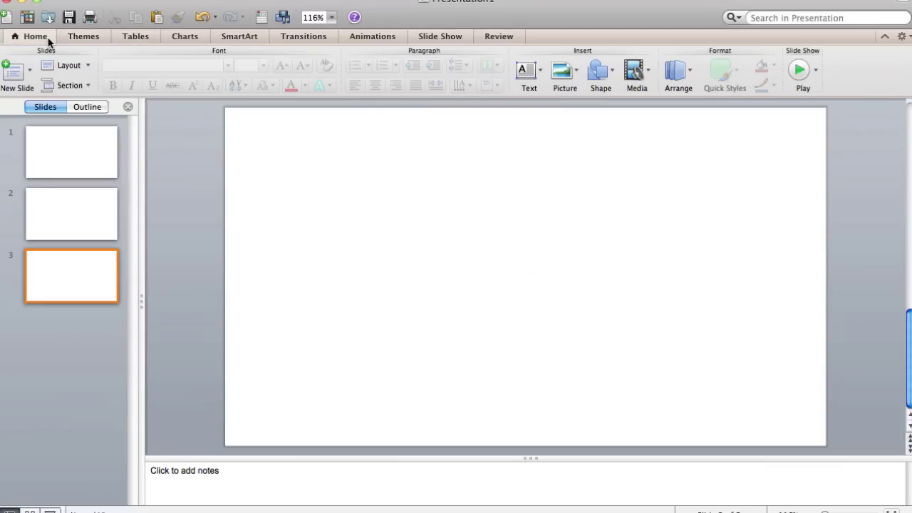
{"action": "left_click", "coordinate": [525, 78]}
{"action": "left_click", "coordinate": [548, 110]}
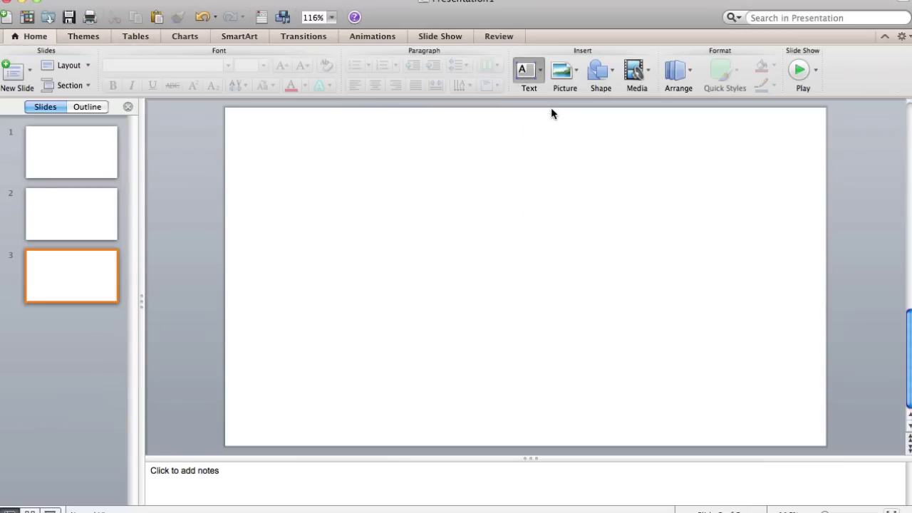
{"action": "left_click_drag", "start_coordinate": [379, 190], "coordinate": [687, 295]}
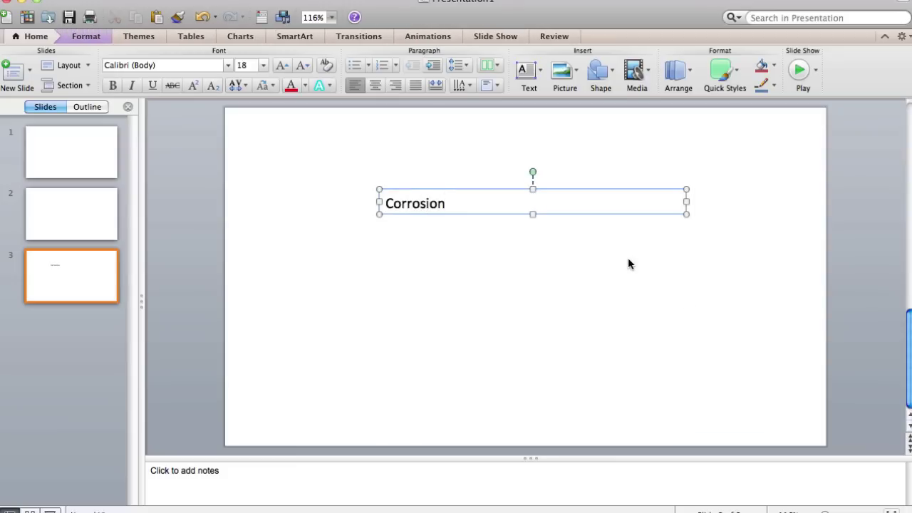
{"action": "key", "text": "super+a"}
{"action": "left_click", "coordinate": [264, 65]}
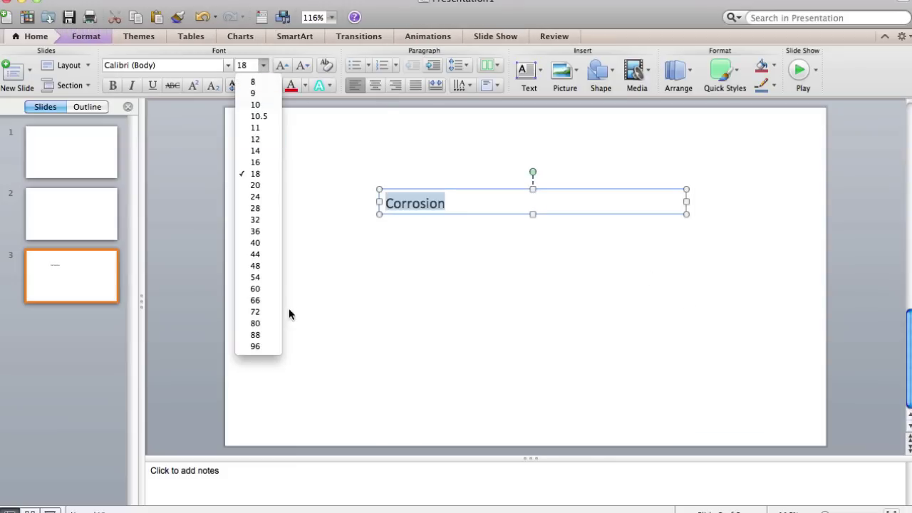
{"action": "left_click", "coordinate": [269, 348]}
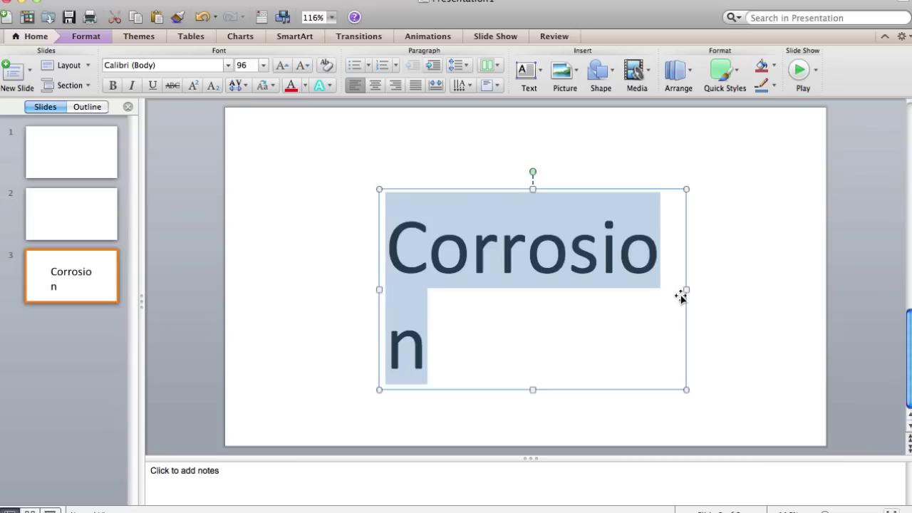
- Widen the "Corrosion" text box to fit the word on one line and move it slightly left and down
{"action": "left_click_drag", "start_coordinate": [685, 290], "coordinate": [796, 291]}
{"action": "left_click", "coordinate": [575, 382]}
{"action": "left_click", "coordinate": [559, 204]}
{"action": "left_click_drag", "start_coordinate": [549, 187], "coordinate": [511, 202]}
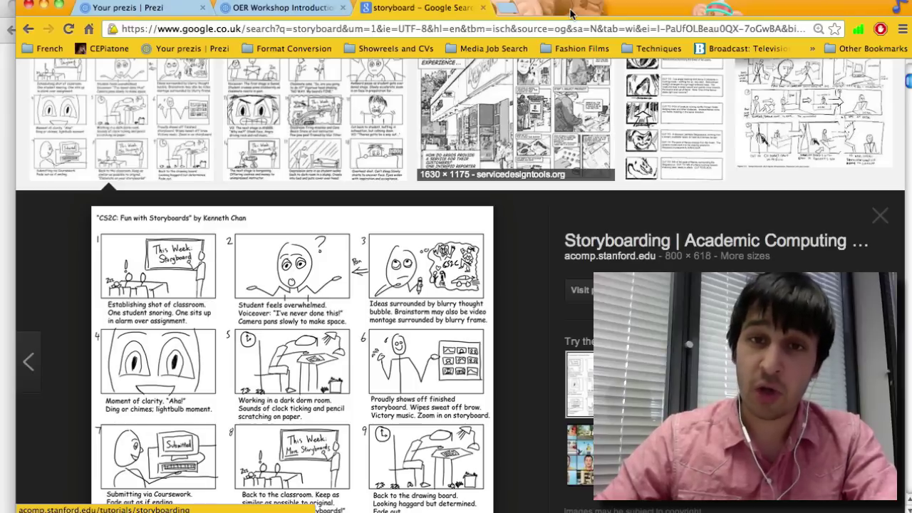
- Open search.creativecommons.org in a new browser tab
{"action": "left_click", "coordinate": [508, 8]}
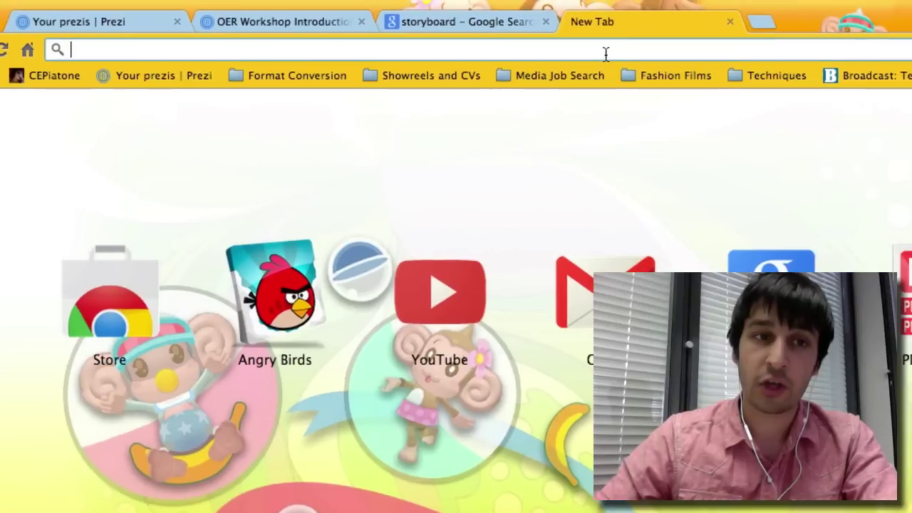
{"action": "type", "text": "search."}
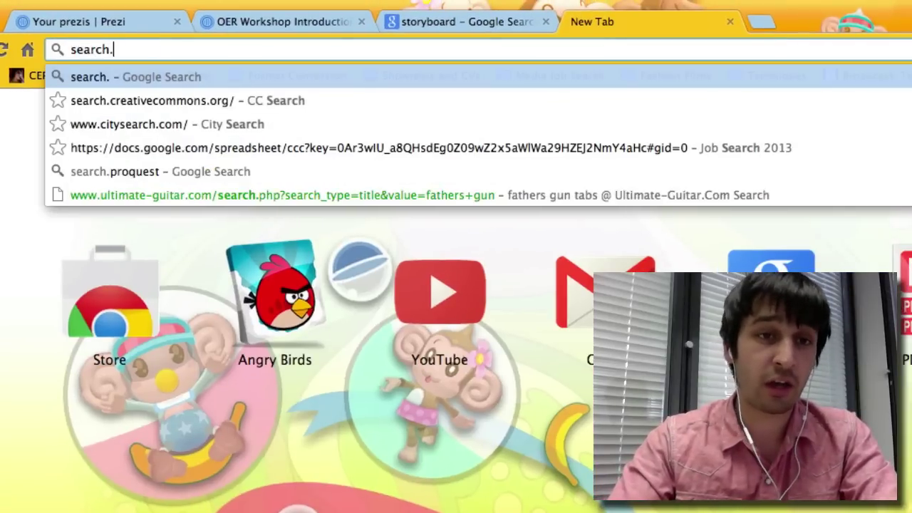
{"action": "type", "text": "creative"}
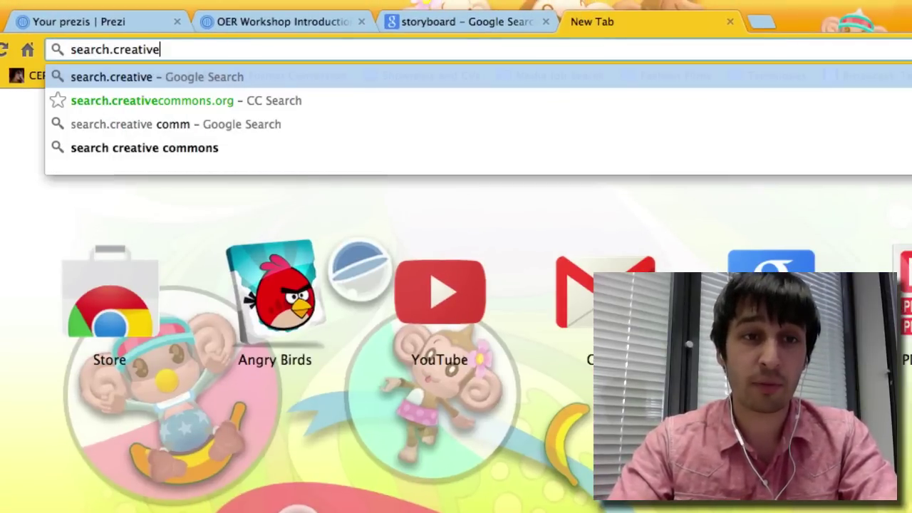
{"action": "type", "text": "commons.org"}
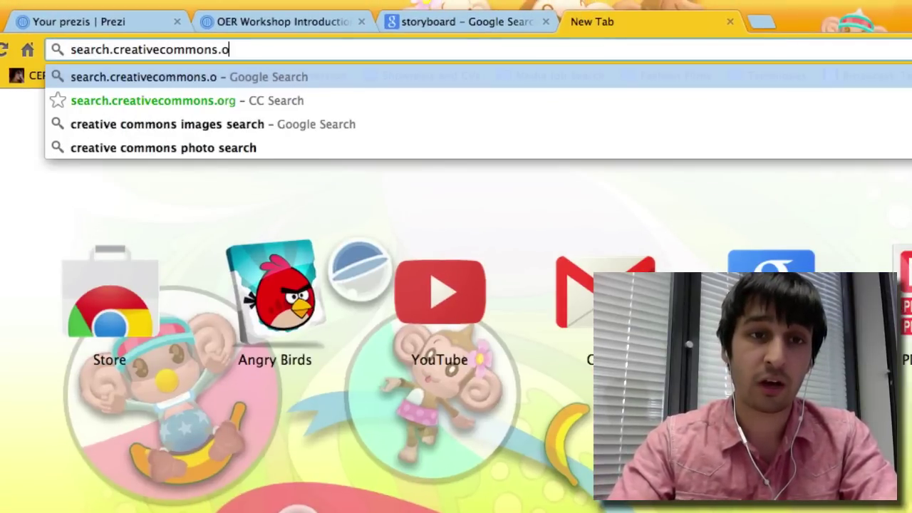
{"action": "key", "text": "Return"}
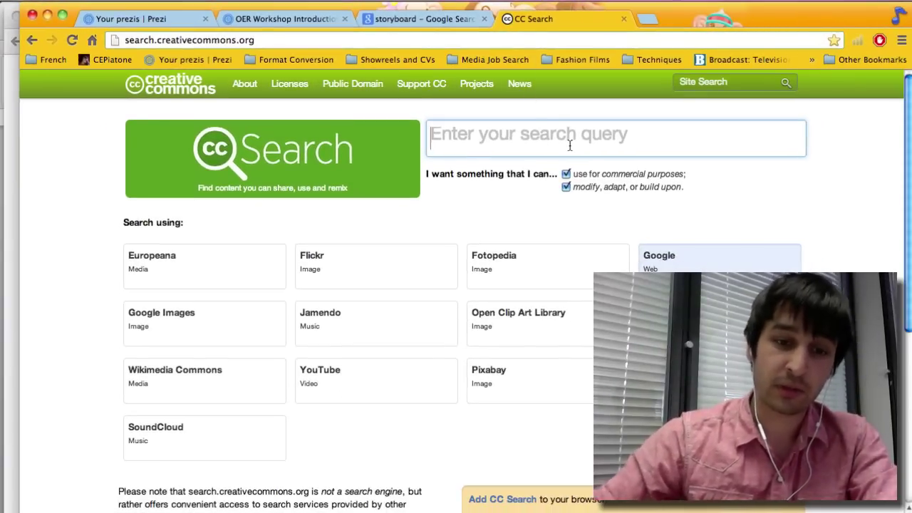
- Search the Open Clip Art Library for "gold ring" through CC Search and look through the clipart results
{"action": "type", "text": "gold ring"}
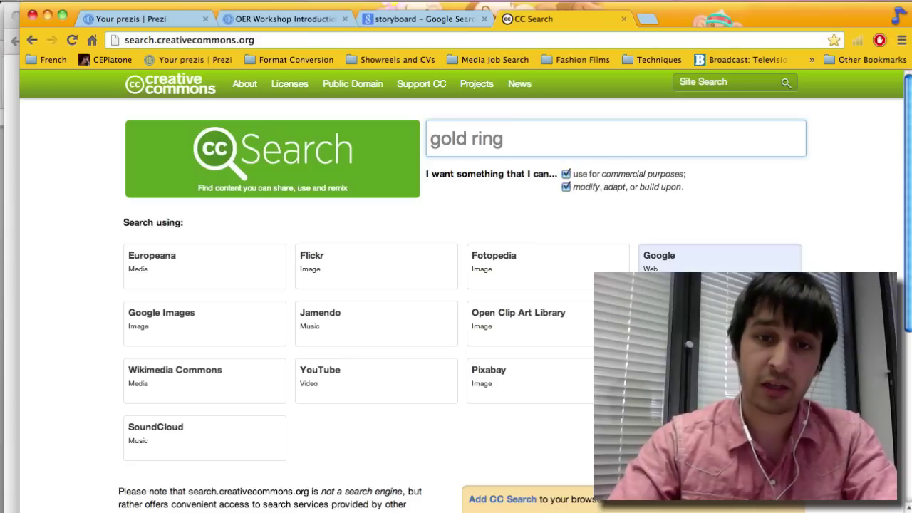
{"action": "left_click", "coordinate": [559, 337]}
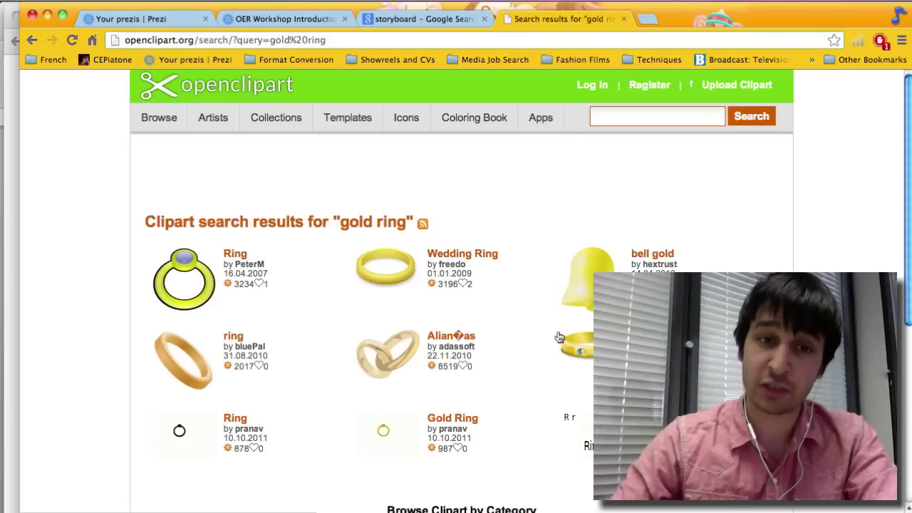
{"action": "scroll", "coordinate": [541, 324], "scroll_direction": "down", "scroll_amount": 3}
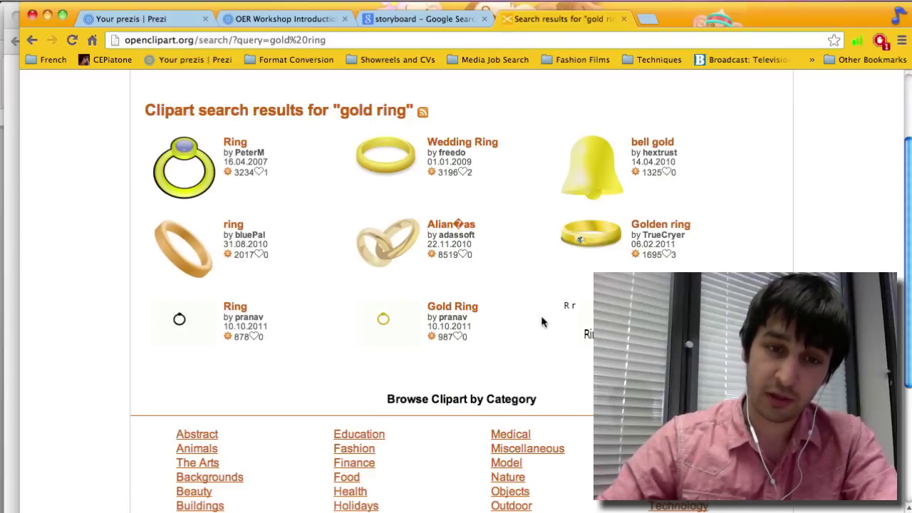
{"action": "scroll", "coordinate": [541, 321], "scroll_direction": "up", "scroll_amount": 3}
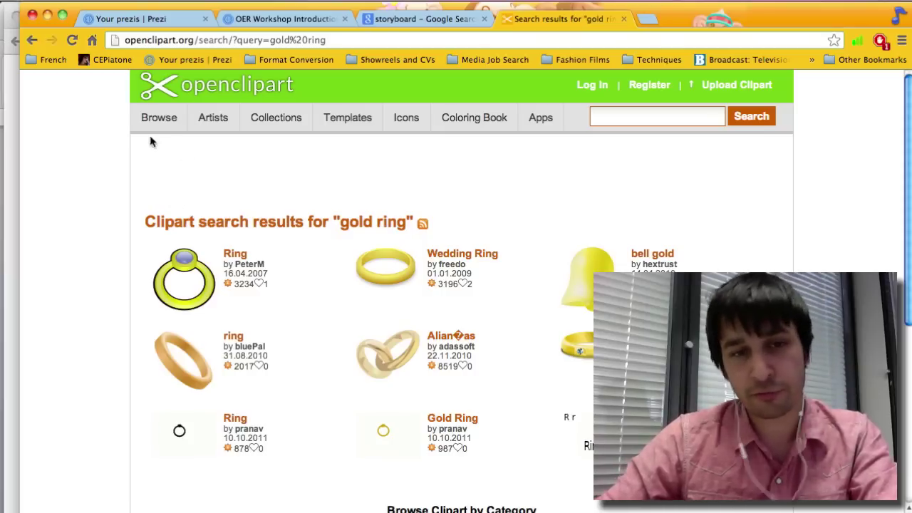
- Return to CC Search, run the "gold ring" query on Wikimedia Commons and look through the image results
{"action": "left_click", "coordinate": [32, 41]}
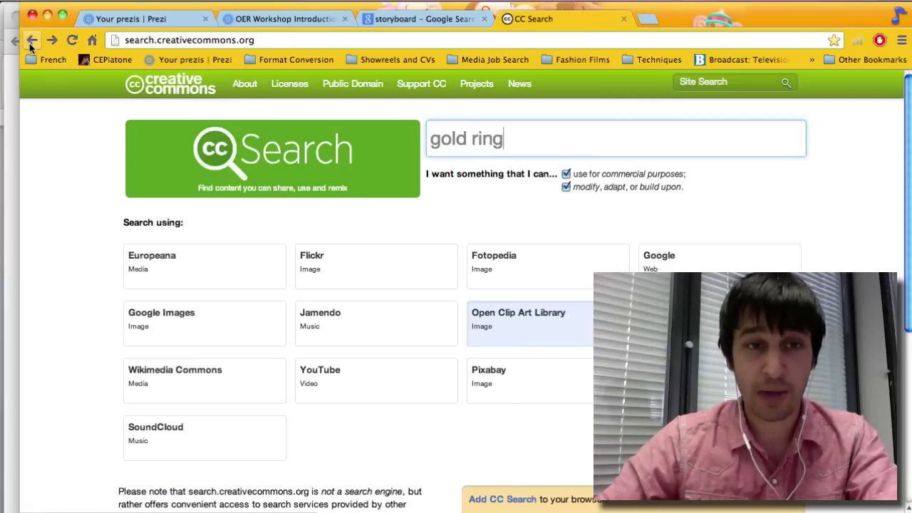
{"action": "left_click_drag", "start_coordinate": [507, 142], "coordinate": [423, 141]}
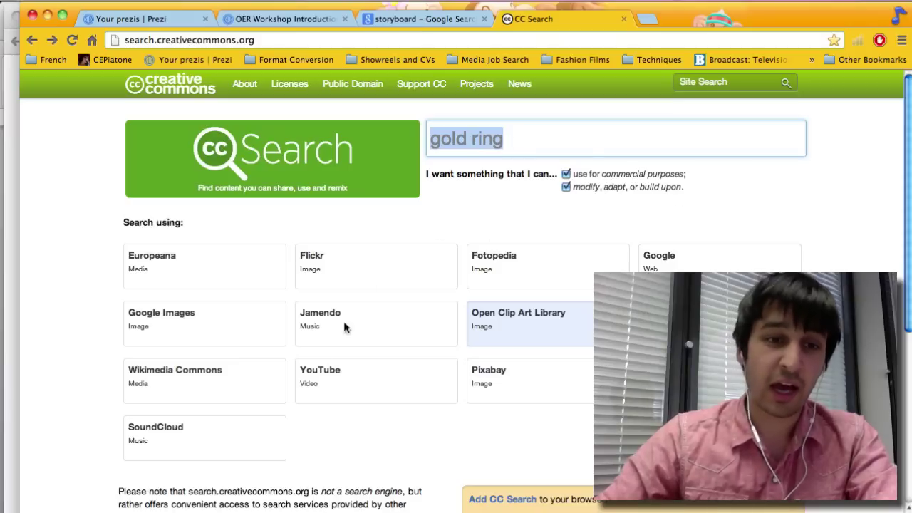
{"action": "left_click", "coordinate": [216, 391]}
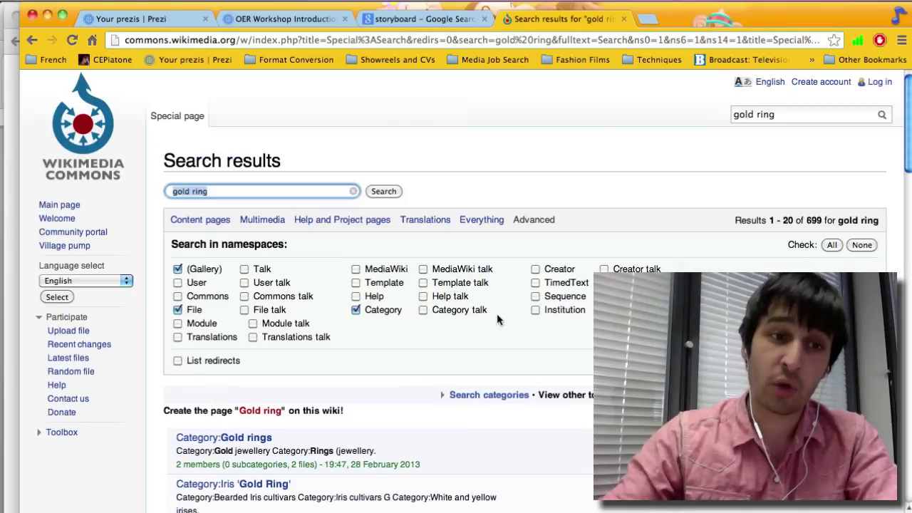
{"action": "scroll", "coordinate": [541, 317], "scroll_direction": "down", "scroll_amount": 1}
{"action": "scroll", "coordinate": [542, 317], "scroll_direction": "down", "scroll_amount": 5}
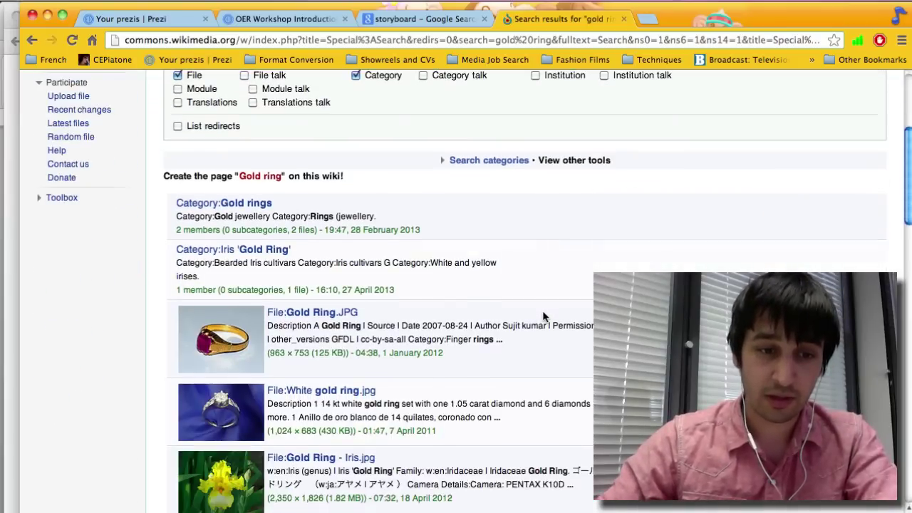
{"action": "scroll", "coordinate": [347, 365], "scroll_direction": "down", "scroll_amount": 2}
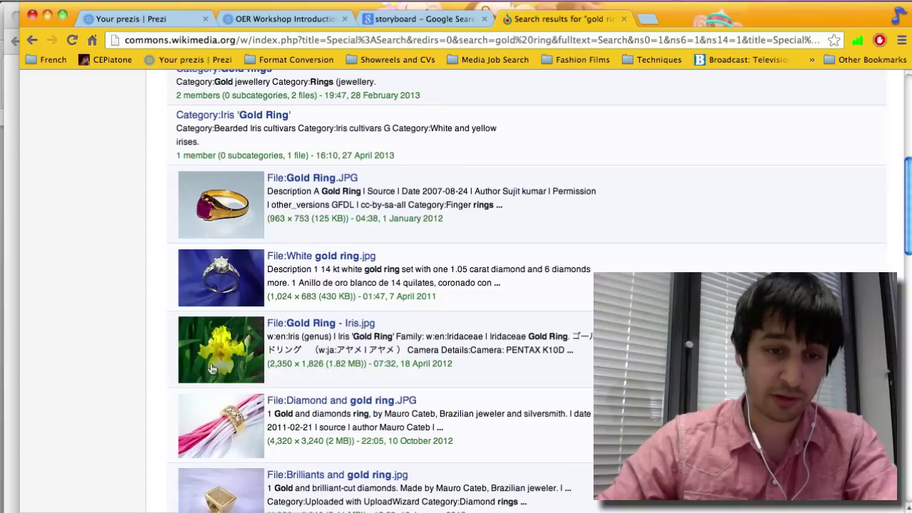
{"action": "scroll", "coordinate": [239, 417], "scroll_direction": "down", "scroll_amount": 4}
{"action": "scroll", "coordinate": [250, 399], "scroll_direction": "up", "scroll_amount": 3}
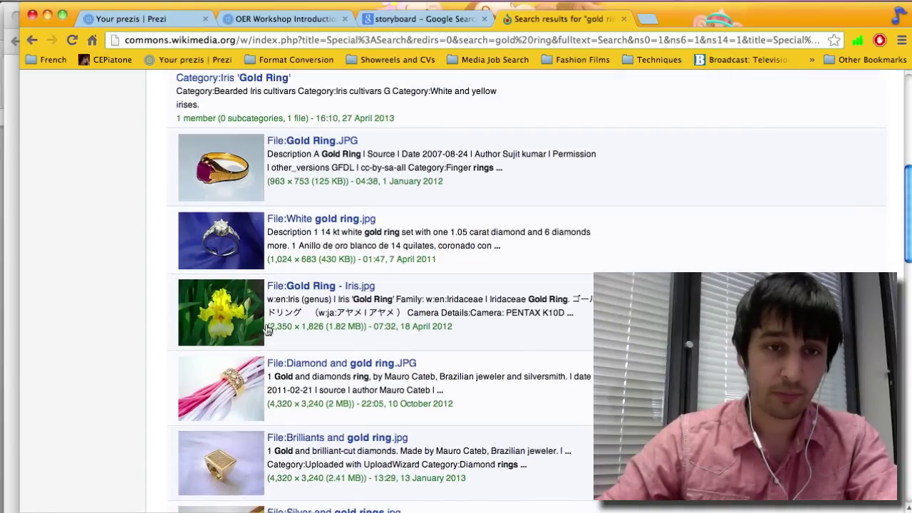
- Open the Gold Ring.JPG file page, check its download options and copy the ring image
{"action": "left_click", "coordinate": [303, 142]}
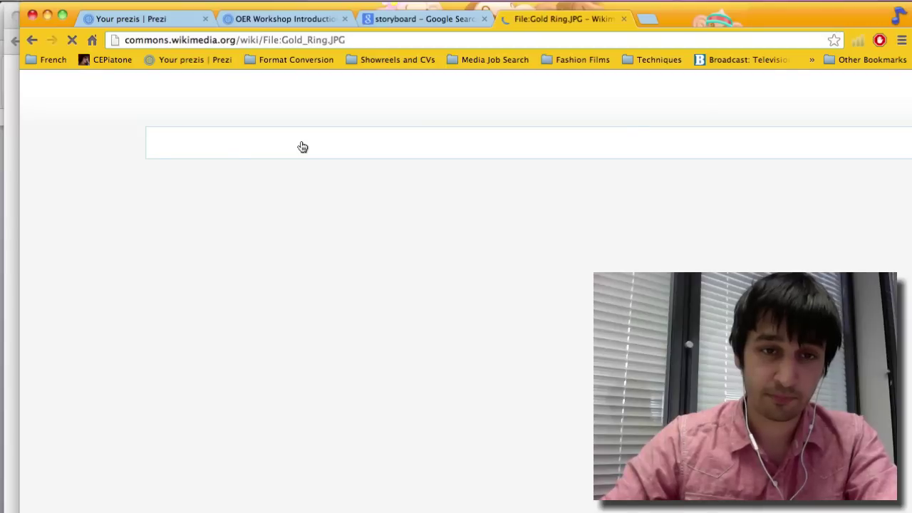
{"action": "scroll", "coordinate": [731, 228], "scroll_direction": "down", "scroll_amount": 3}
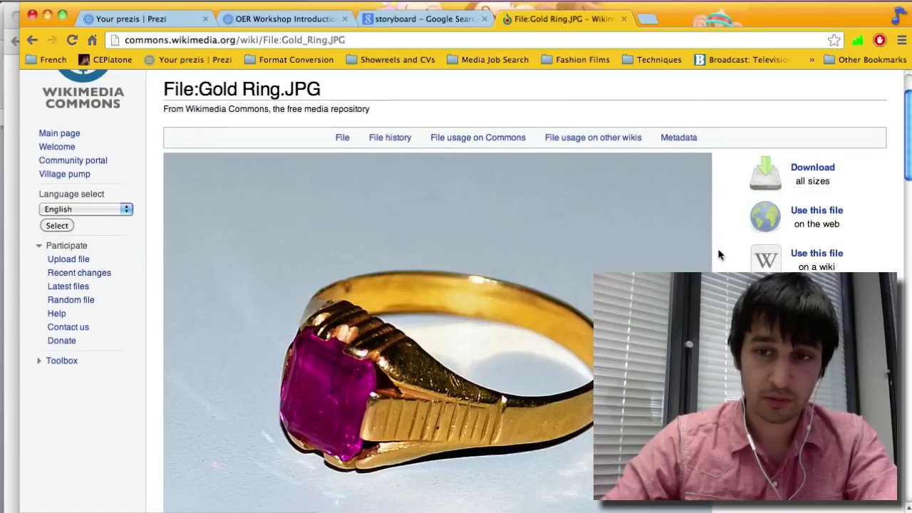
{"action": "left_click", "coordinate": [815, 168]}
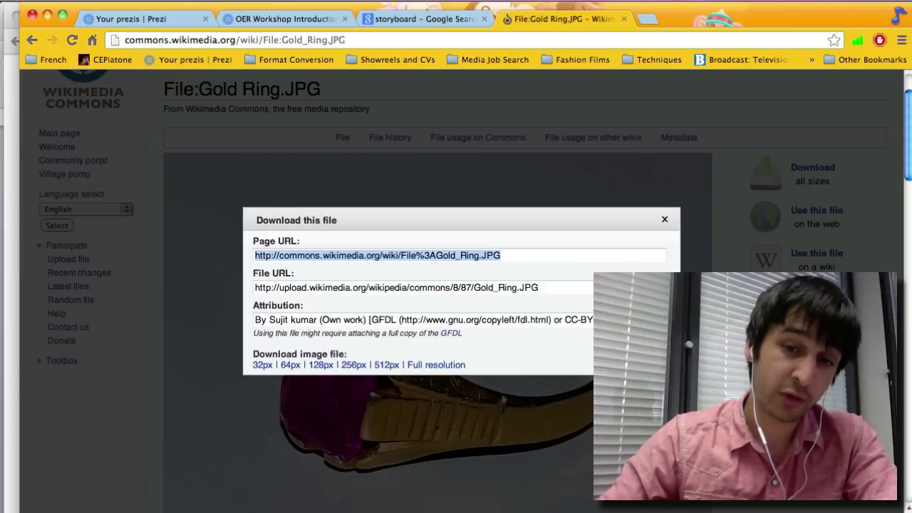
{"action": "left_click", "coordinate": [664, 218]}
{"action": "right_click", "coordinate": [508, 278]}
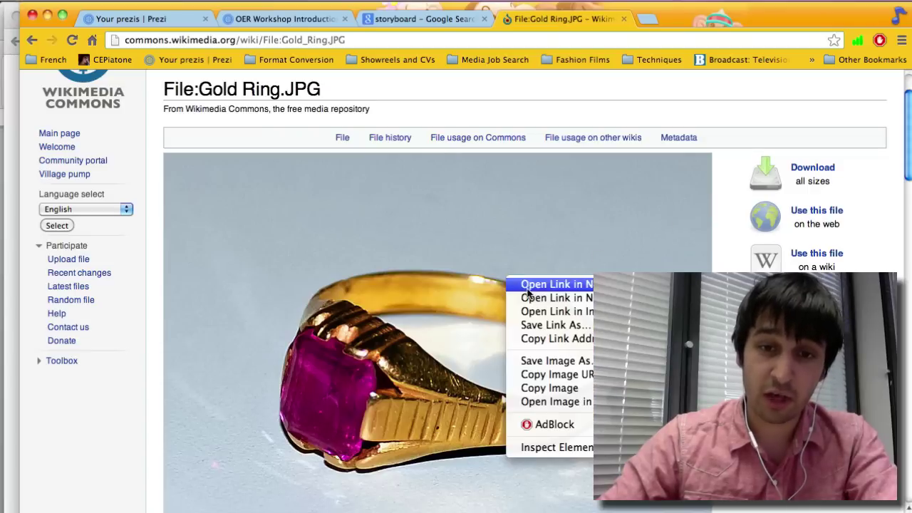
{"action": "left_click", "coordinate": [560, 389]}
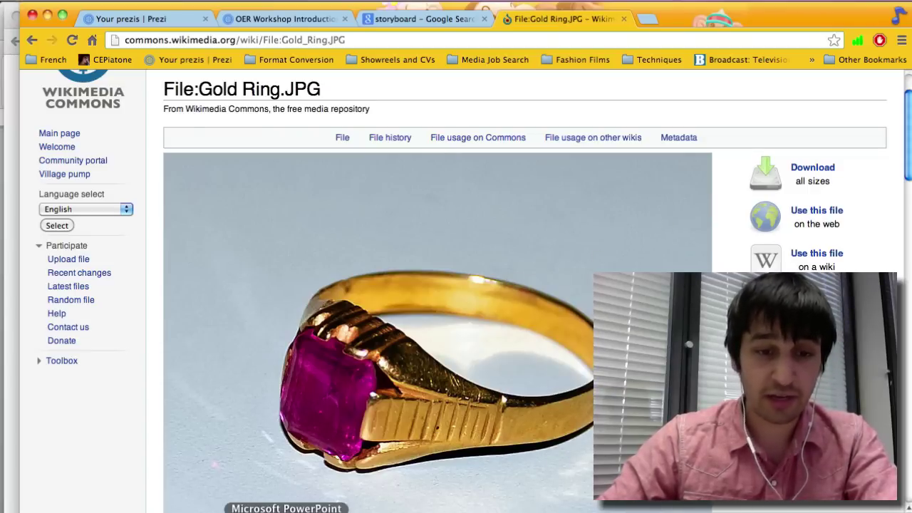
- Switch to PowerPoint and paste the copied ring image onto the blank slide 2
{"action": "left_click", "coordinate": [289, 492]}
{"action": "right_click", "coordinate": [403, 282]}
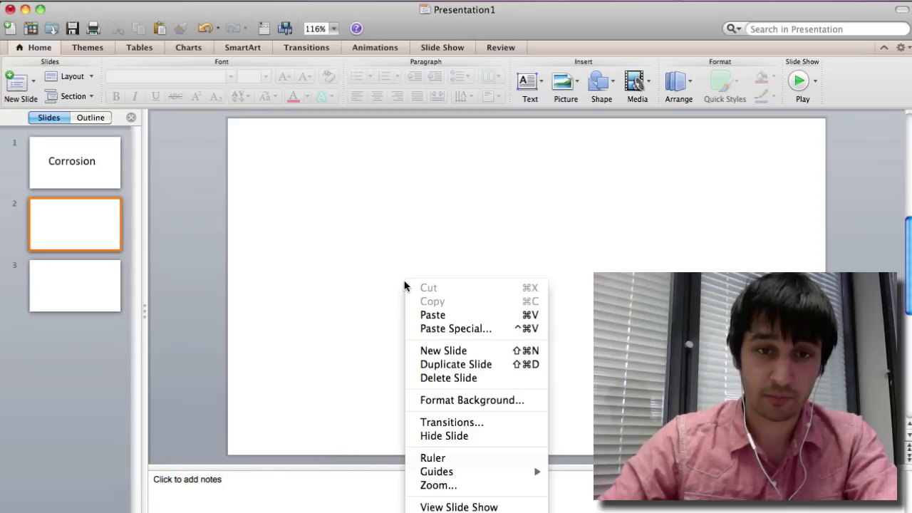
{"action": "left_click", "coordinate": [448, 317]}
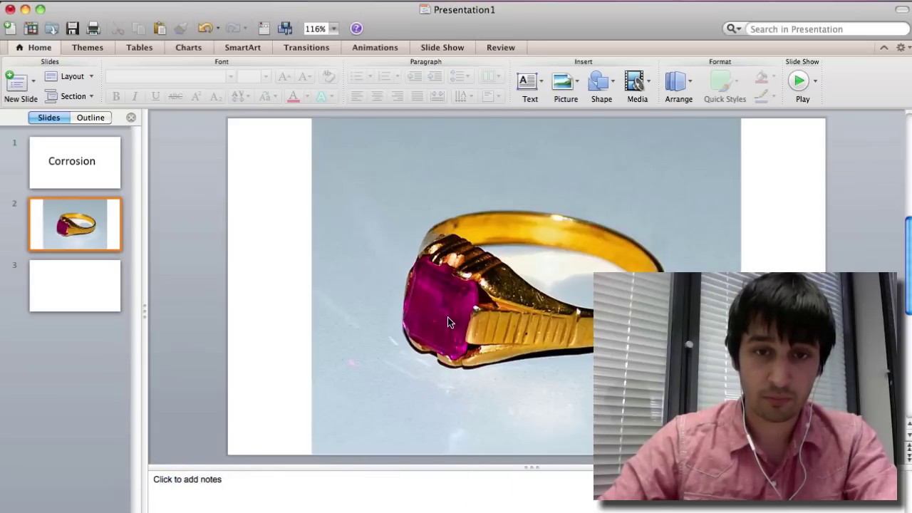
{"action": "left_click", "coordinate": [454, 279]}
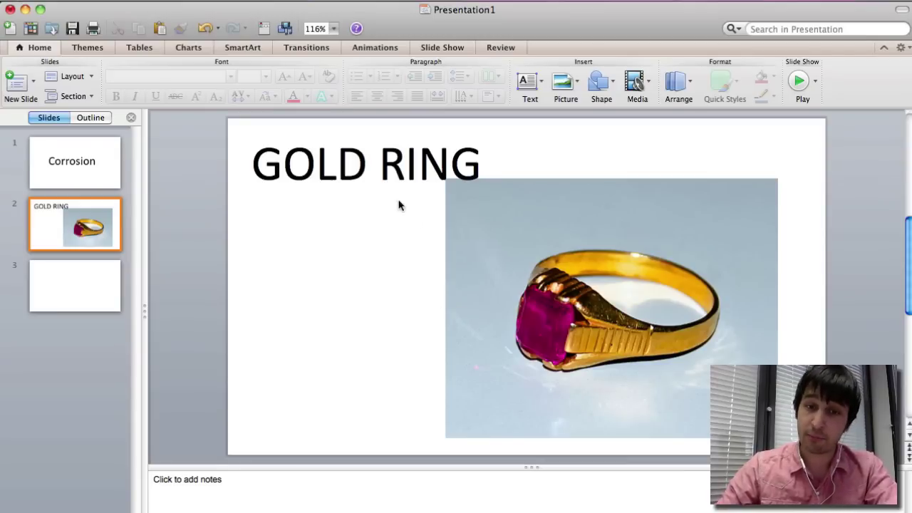
- Move the "GOLD RING" heading on slide 2 slightly upward, clear of the ring picture
{"action": "left_click", "coordinate": [377, 168]}
{"action": "left_click_drag", "start_coordinate": [387, 126], "coordinate": [385, 118]}
{"action": "left_click", "coordinate": [369, 258]}
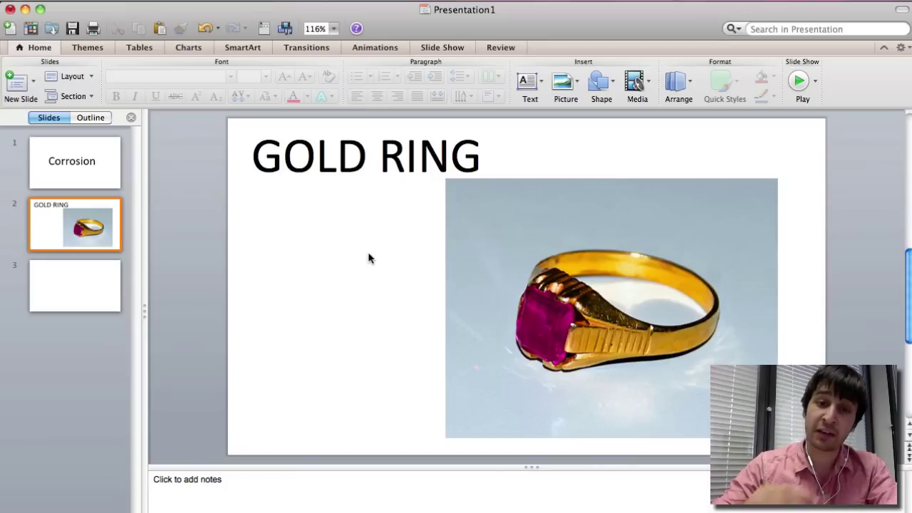
- Give the ring picture an entrance animation, trying Appear, Fly In, Split and Random Bars before settling on Peek In
{"action": "left_click", "coordinate": [575, 300]}
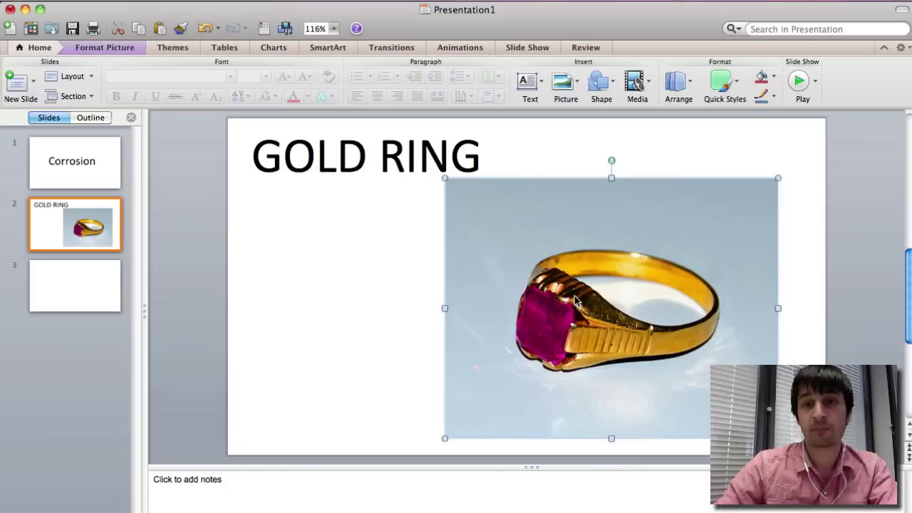
{"action": "left_click", "coordinate": [459, 48]}
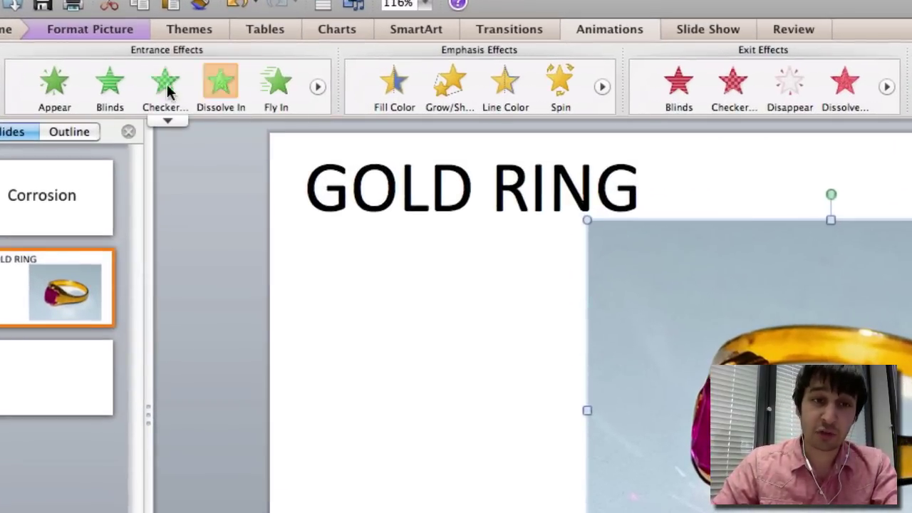
{"action": "left_click", "coordinate": [44, 89]}
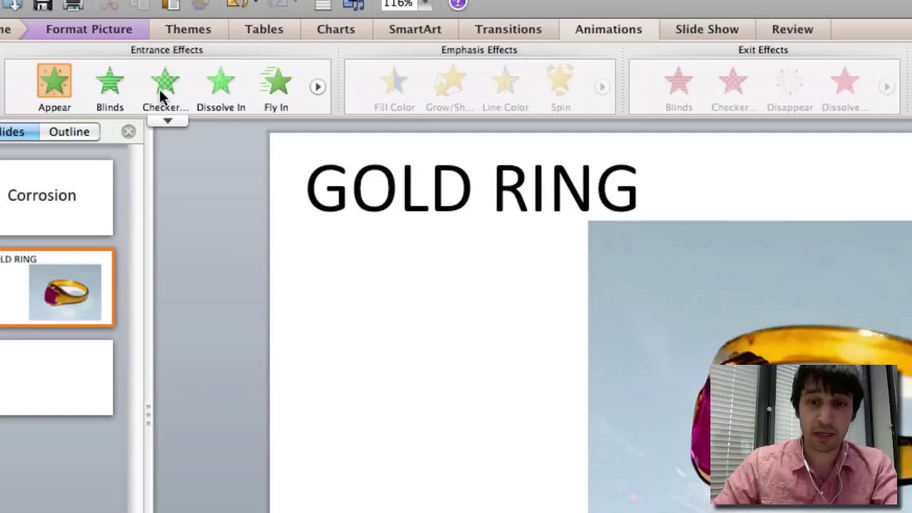
{"action": "left_click", "coordinate": [278, 81]}
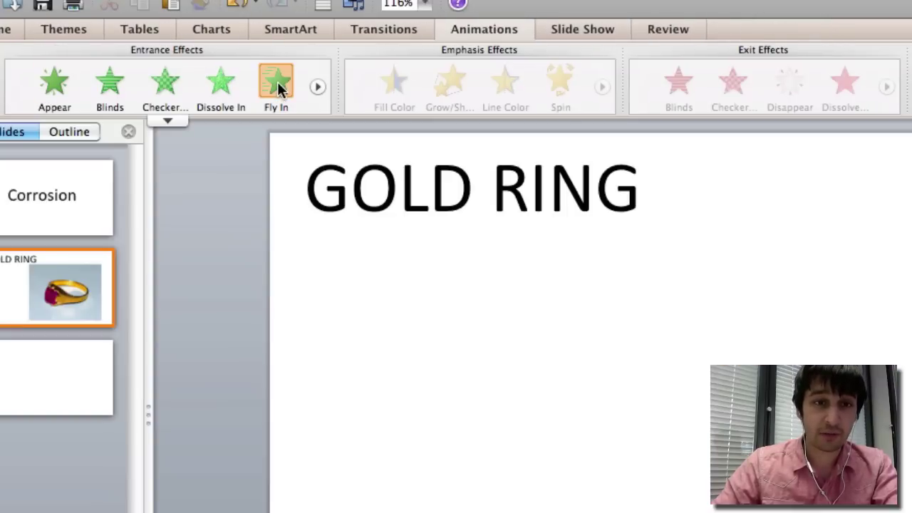
{"action": "left_click", "coordinate": [317, 86]}
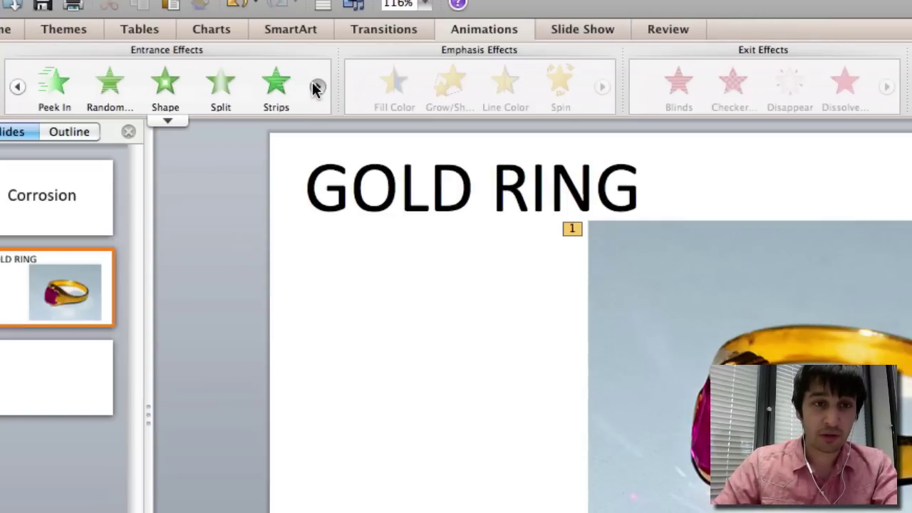
{"action": "left_click", "coordinate": [220, 87]}
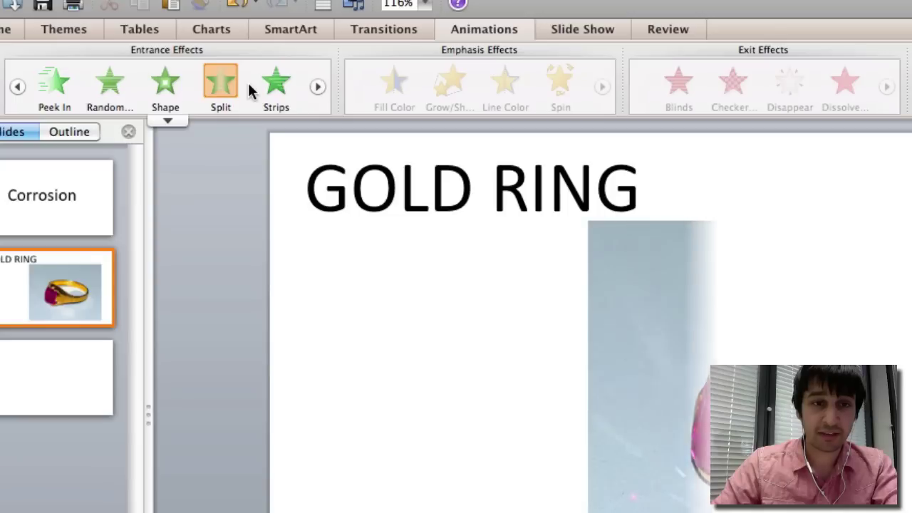
{"action": "left_click", "coordinate": [117, 89]}
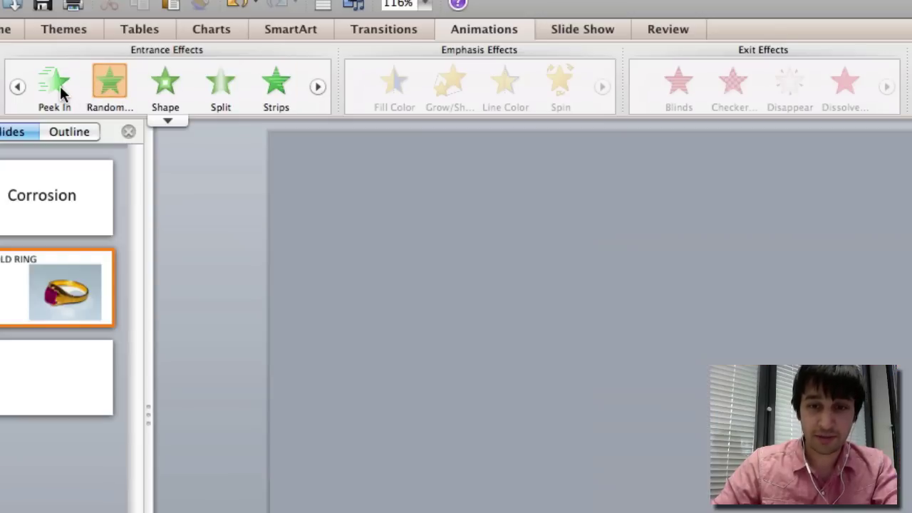
{"action": "left_click", "coordinate": [60, 86]}
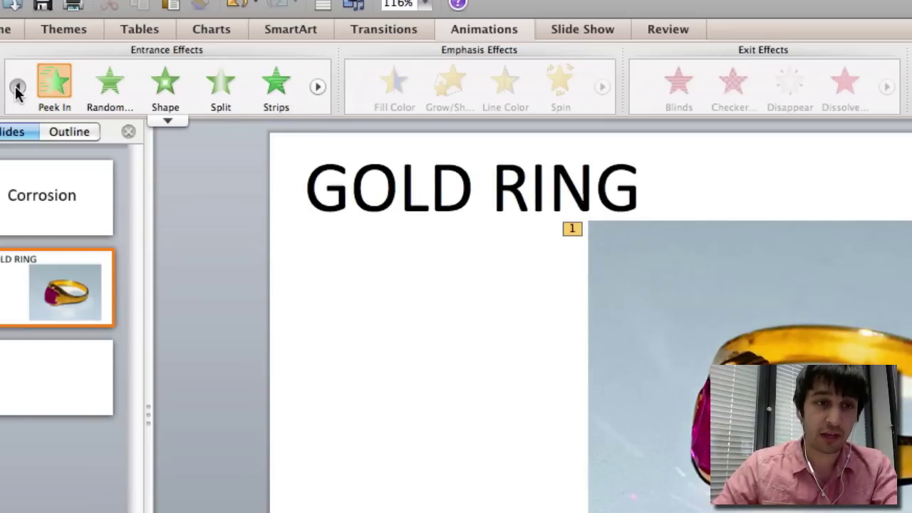
{"action": "left_click", "coordinate": [17, 88]}
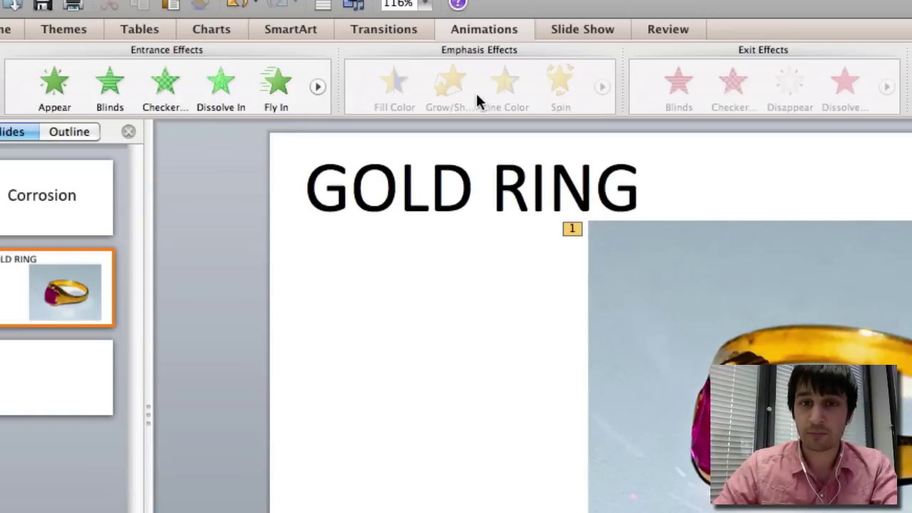
- Add an emphasis animation to the ring picture on slide 2, trying Grow/Shrink and Color Pulse before settling on Pulse
{"action": "left_click", "coordinate": [454, 360]}
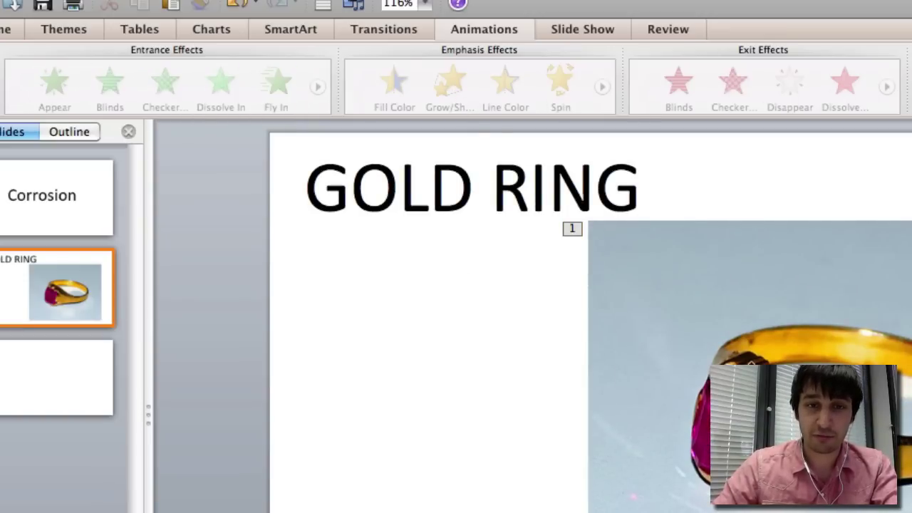
{"action": "left_click", "coordinate": [713, 357]}
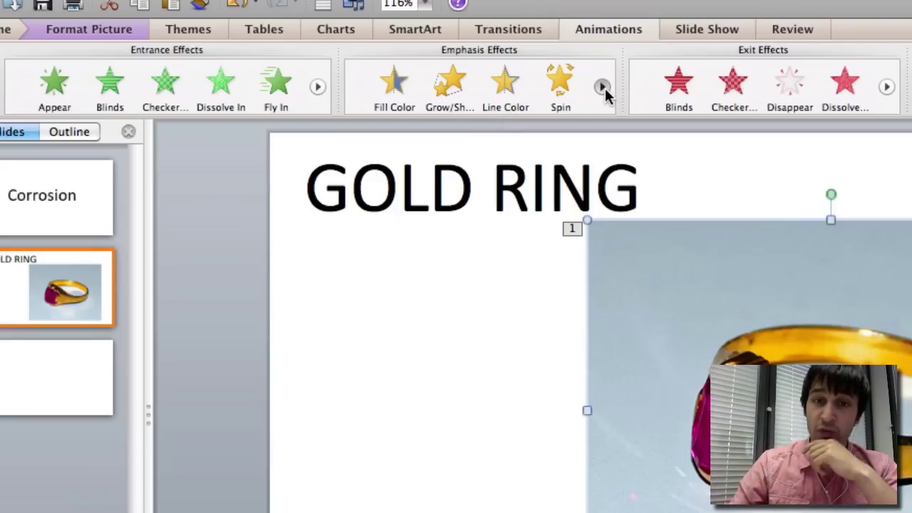
{"action": "left_click", "coordinate": [447, 84]}
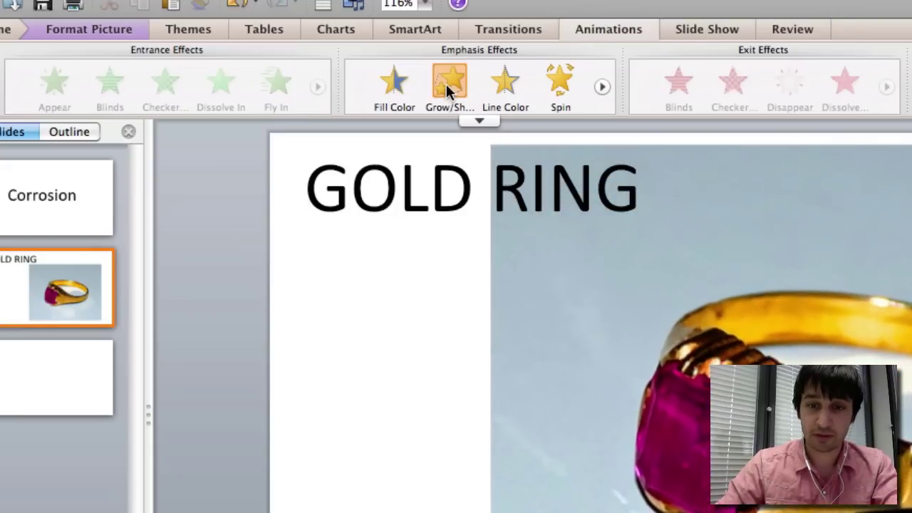
{"action": "left_click", "coordinate": [602, 87]}
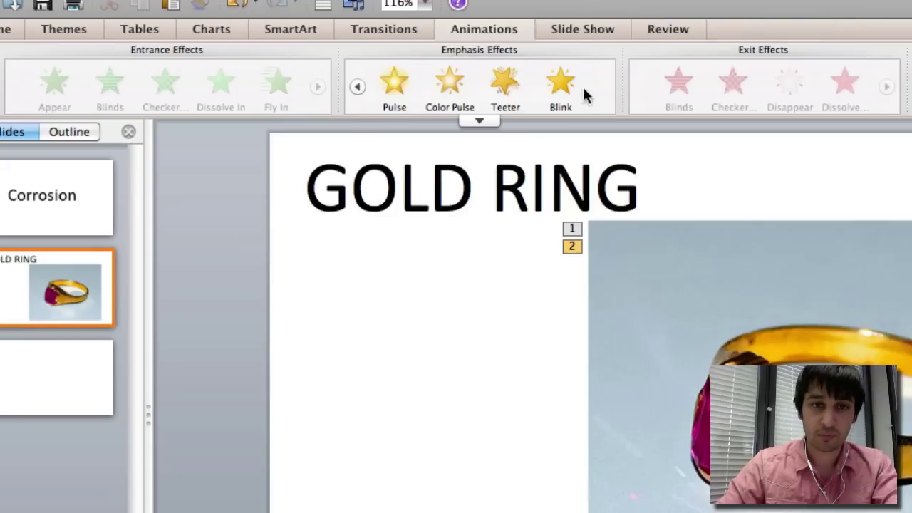
{"action": "left_click", "coordinate": [509, 89]}
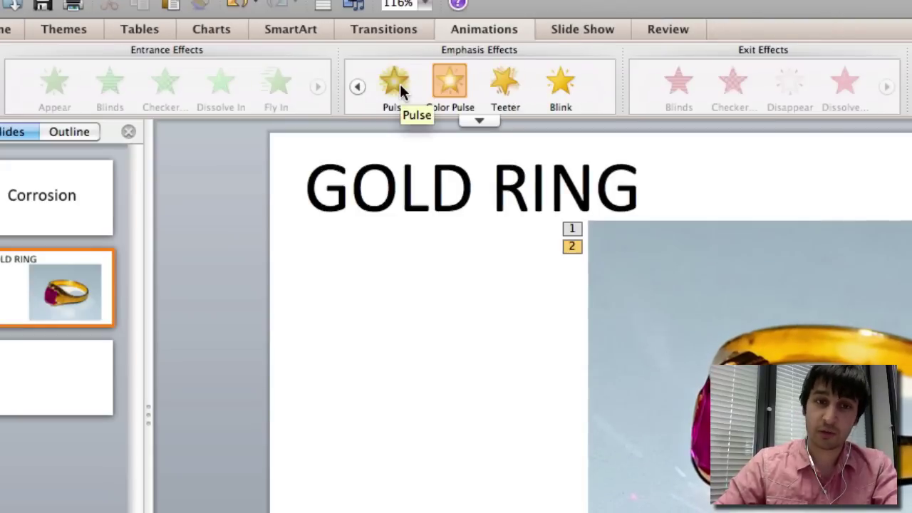
{"action": "left_click", "coordinate": [400, 83]}
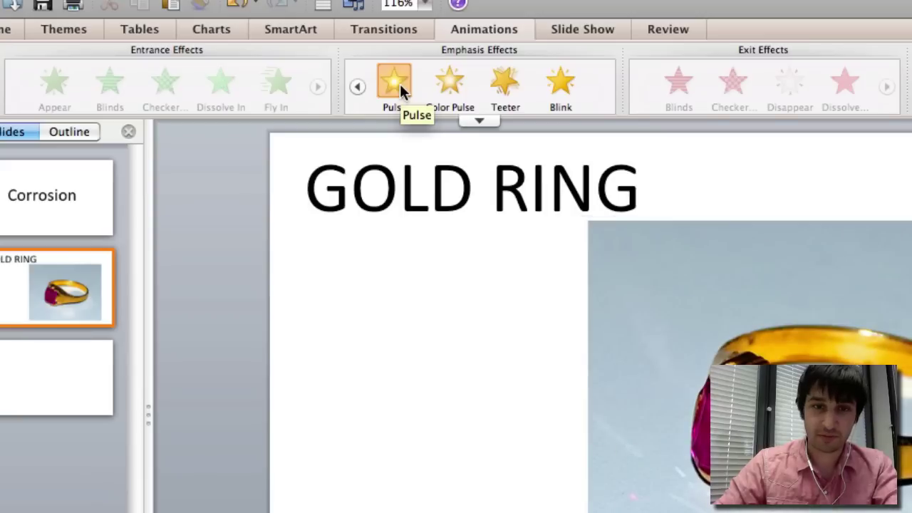
- Add an exit animation to the ring picture, trying Dissolve Out and Peek Out before choosing Shape
{"action": "left_click", "coordinate": [499, 374]}
{"action": "left_click", "coordinate": [685, 377]}
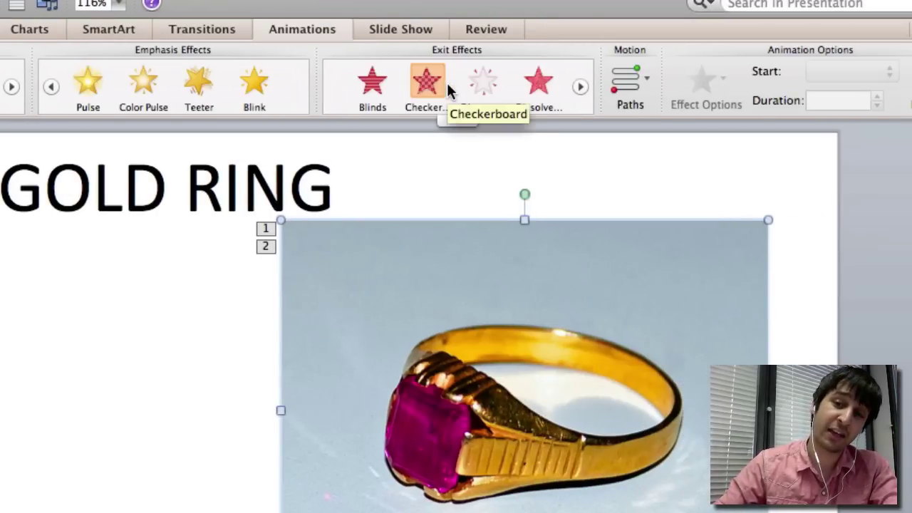
{"action": "left_click", "coordinate": [545, 82]}
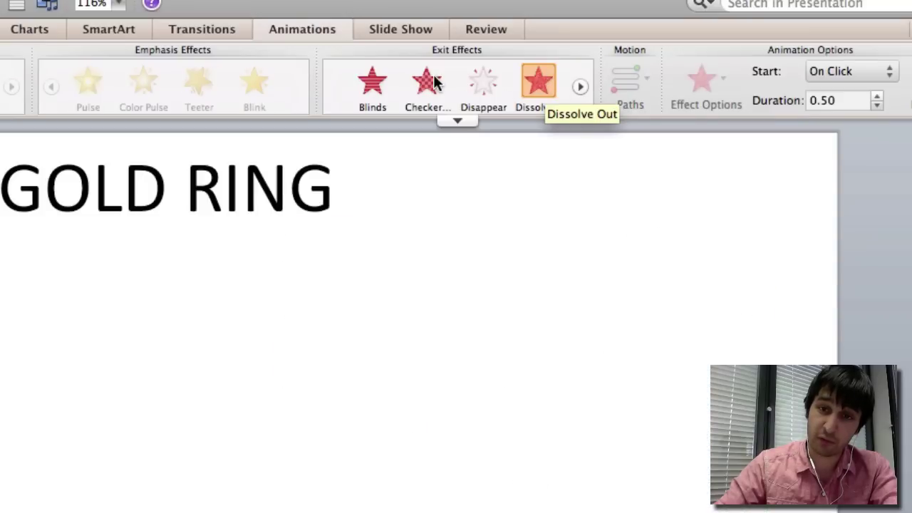
{"action": "left_click", "coordinate": [580, 87]}
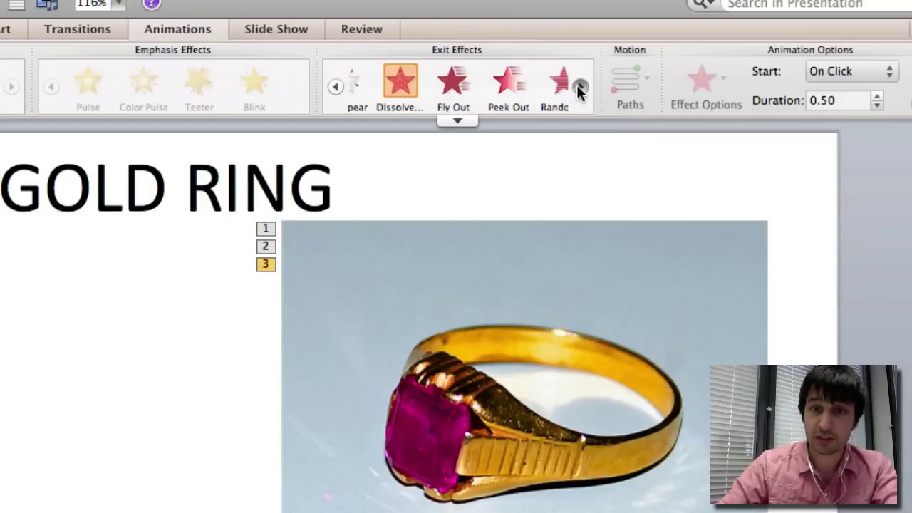
{"action": "left_click", "coordinate": [580, 87]}
{"action": "left_click", "coordinate": [434, 82]}
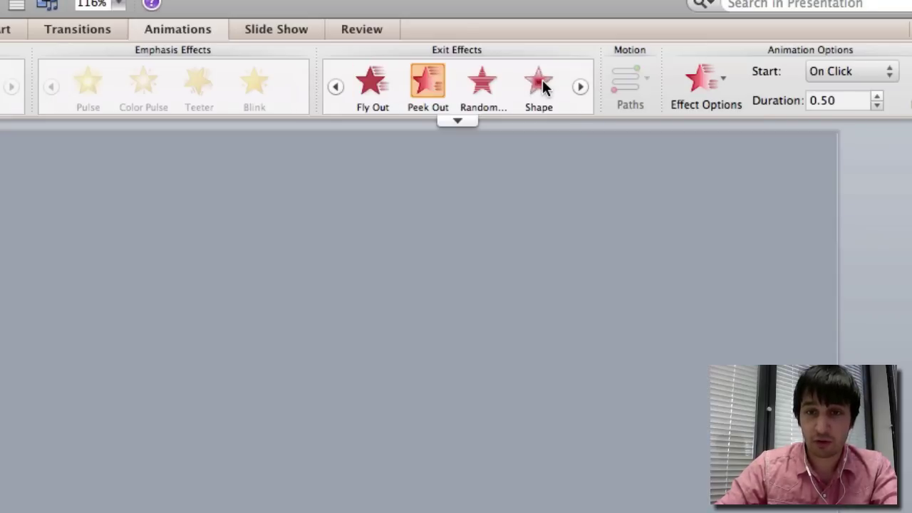
{"action": "left_click", "coordinate": [543, 85]}
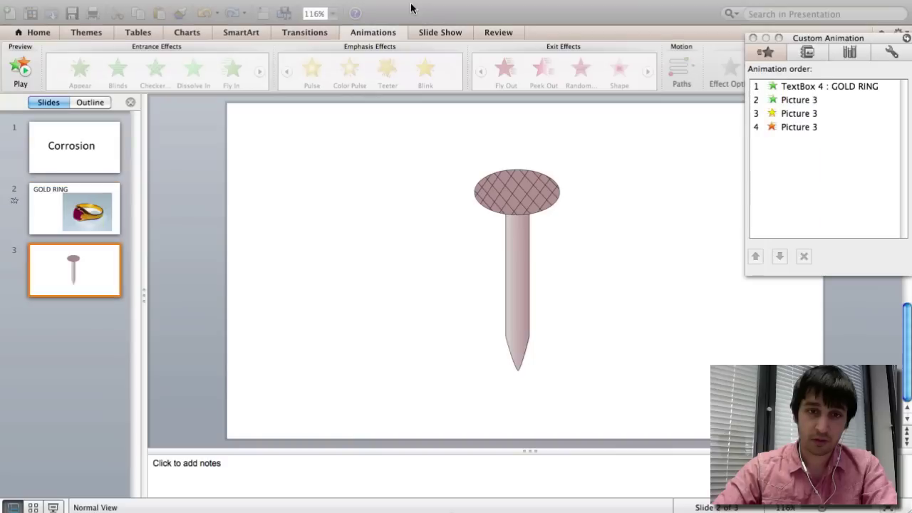
- Apply the Push transition to slide 2 with the gold ring
{"action": "left_click", "coordinate": [64, 209]}
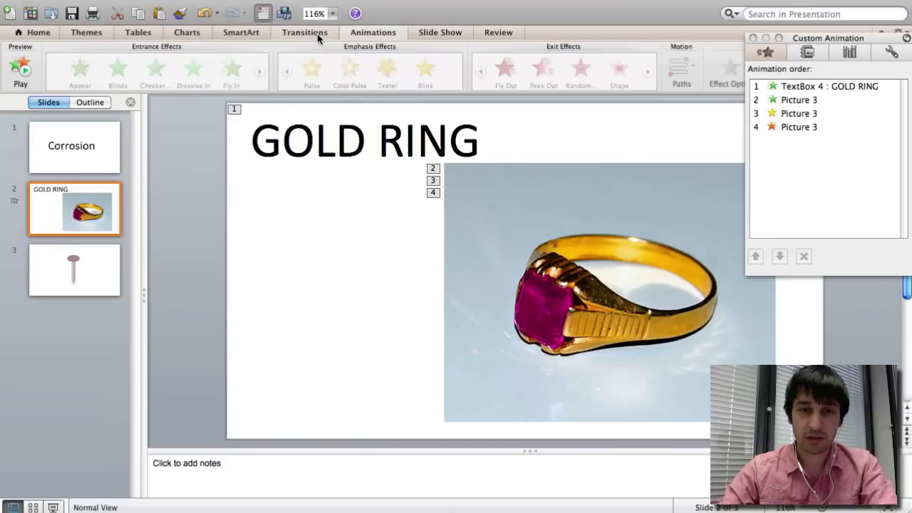
{"action": "left_click", "coordinate": [320, 34]}
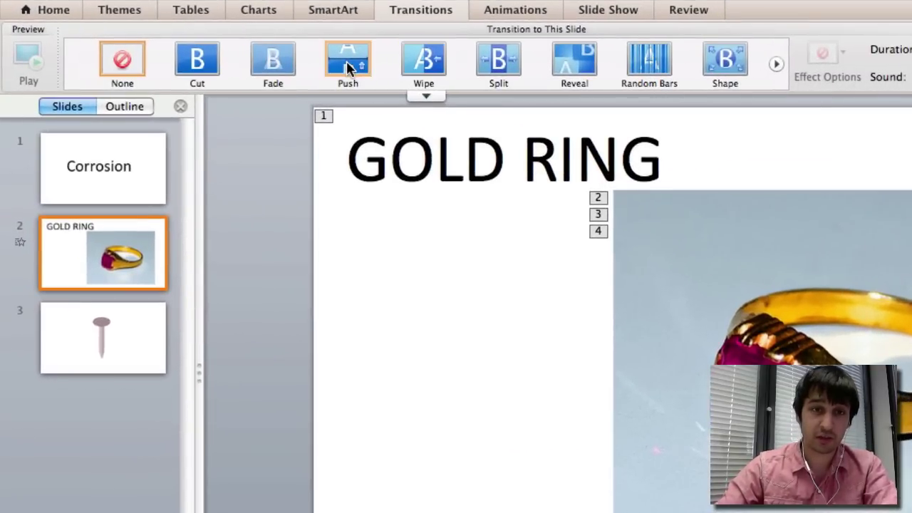
{"action": "left_click", "coordinate": [346, 60]}
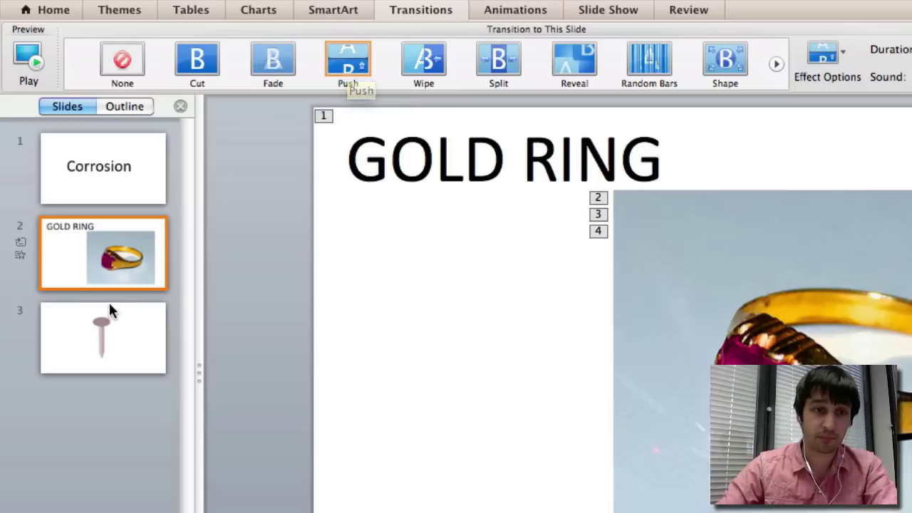
- Apply the Fade transition to slide 3 with the nail
{"action": "left_click", "coordinate": [112, 312]}
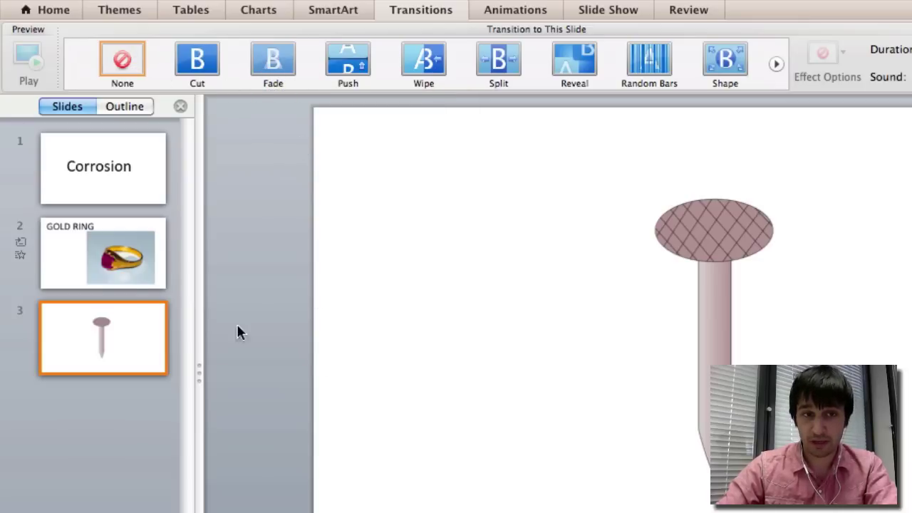
{"action": "key", "text": "Up"}
{"action": "key", "text": "Down"}
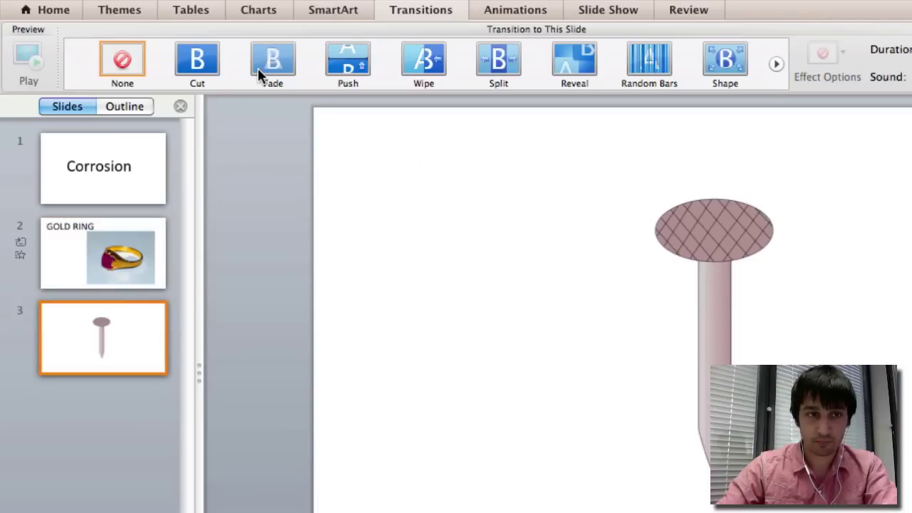
{"action": "left_click", "coordinate": [280, 60]}
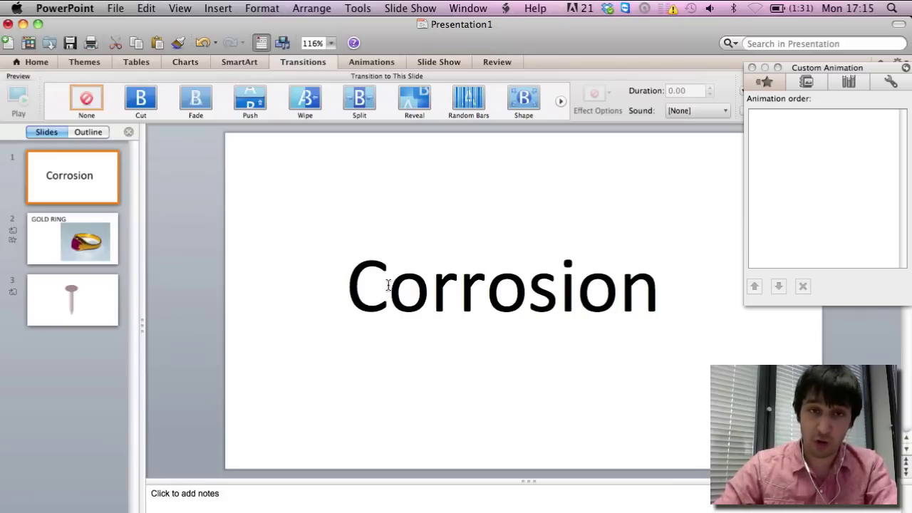
- Record the slide show from the Corrosion title slide through the nail slide and save the slide timings
{"action": "left_click", "coordinate": [397, 10]}
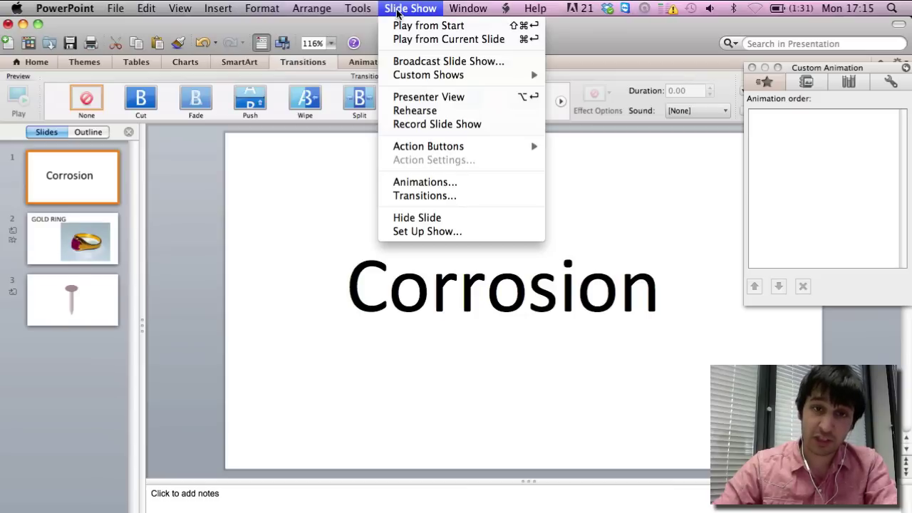
{"action": "left_click", "coordinate": [451, 126]}
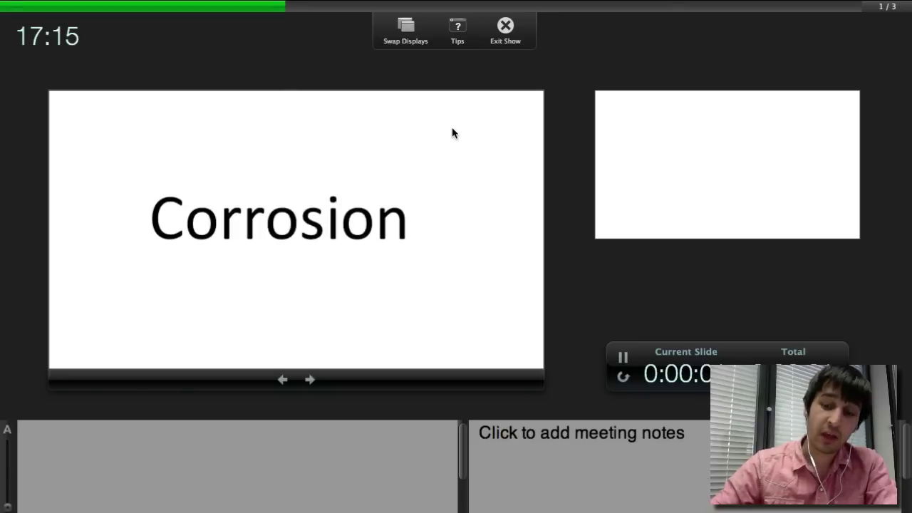
{"action": "key", "text": "Right"}
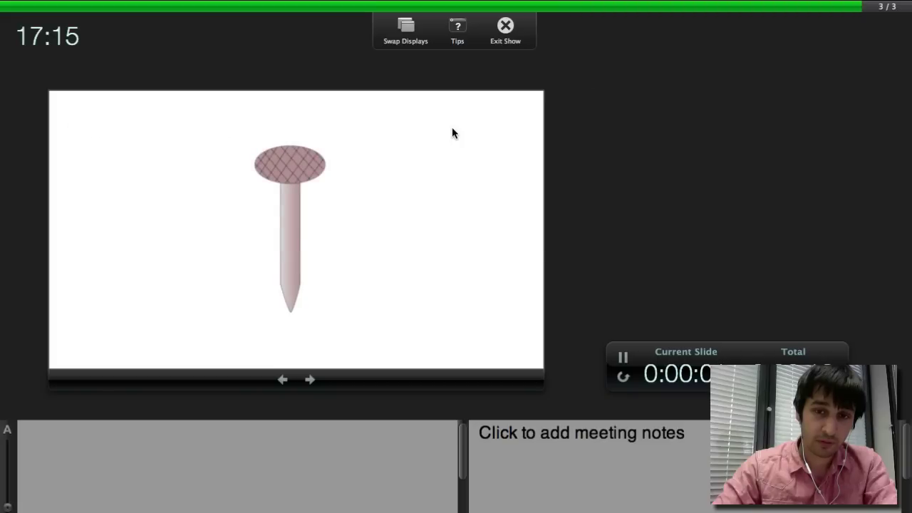
{"action": "key", "text": "Right"}
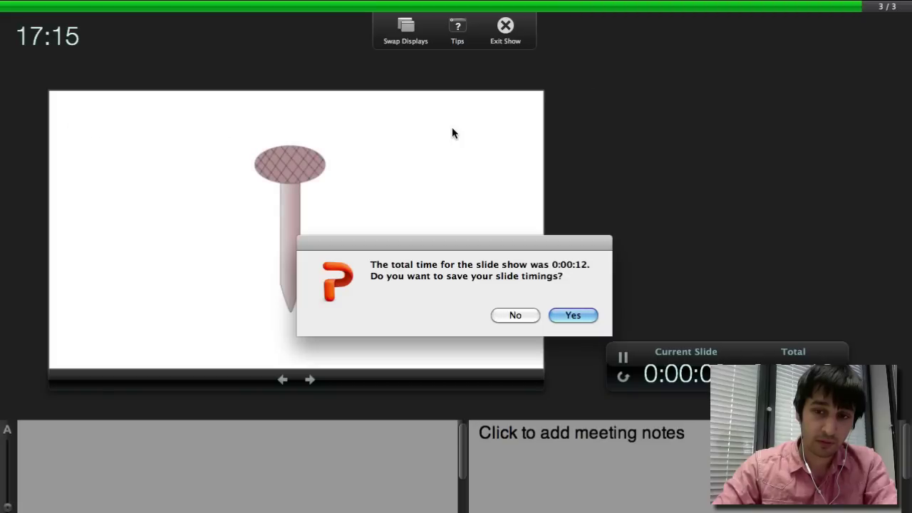
{"action": "left_click", "coordinate": [573, 314]}
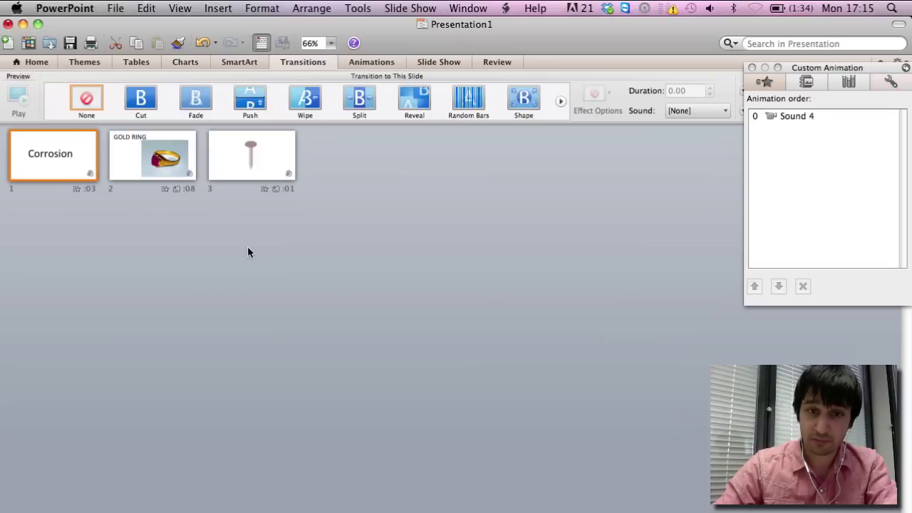
- Save the presentation as a movie named "Gold Ring" in the Documents folder
{"action": "left_click", "coordinate": [211, 263]}
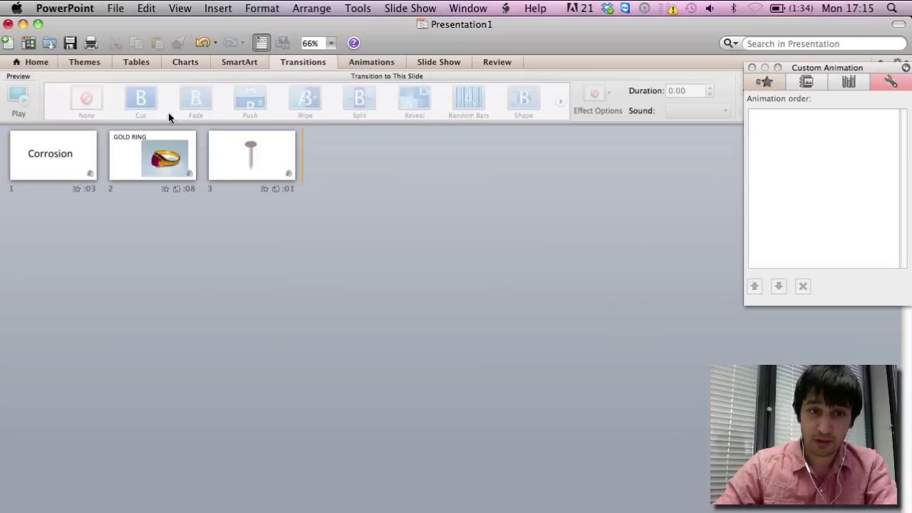
{"action": "left_click", "coordinate": [115, 9]}
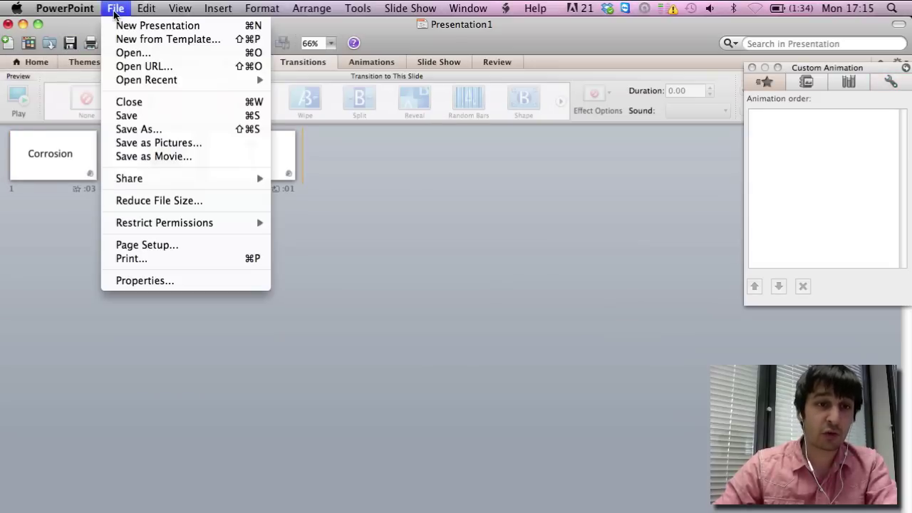
{"action": "left_click", "coordinate": [208, 156]}
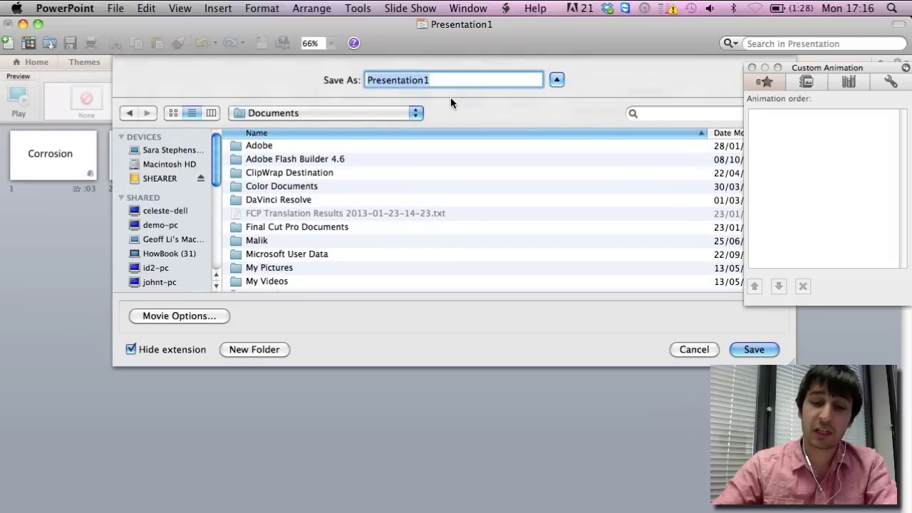
{"action": "type", "text": "Gold Ring"}
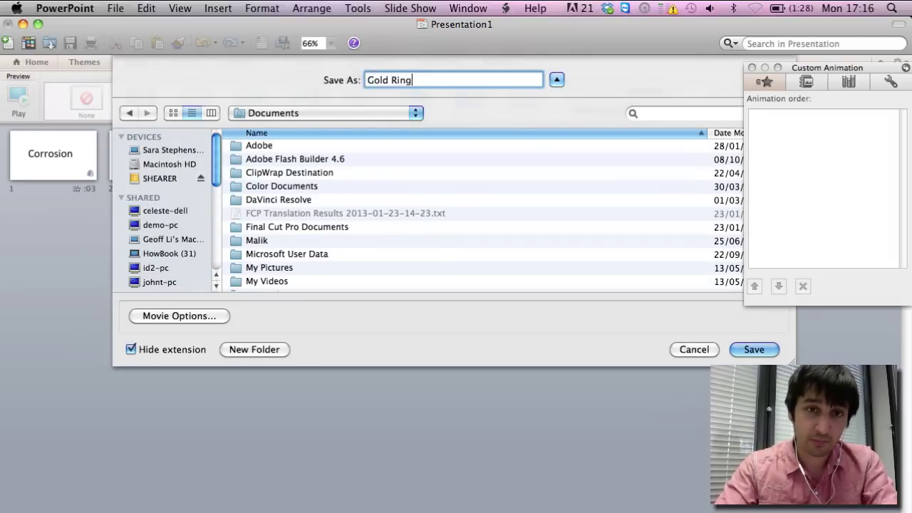
{"action": "left_click", "coordinate": [753, 349]}
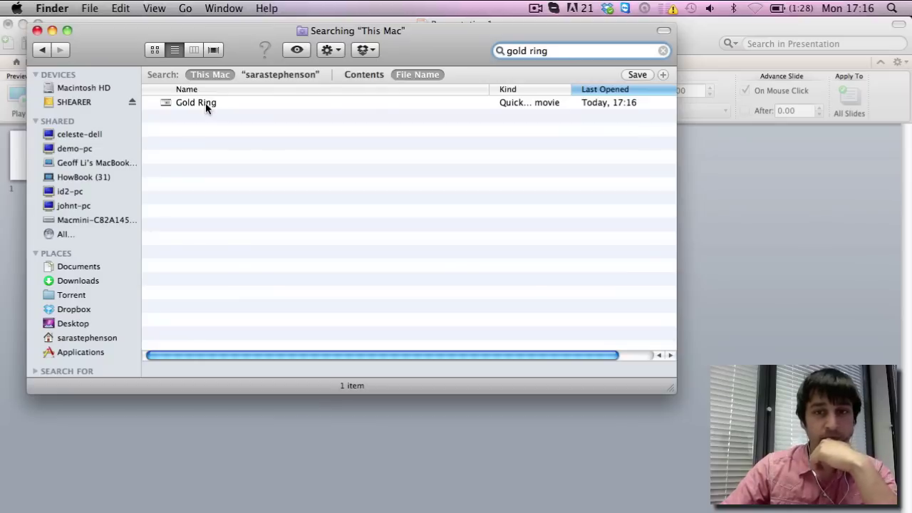
- Open the exported Gold Ring movie from the Finder search results and play it
{"action": "double_click", "coordinate": [205, 102]}
{"action": "left_click", "coordinate": [473, 460]}
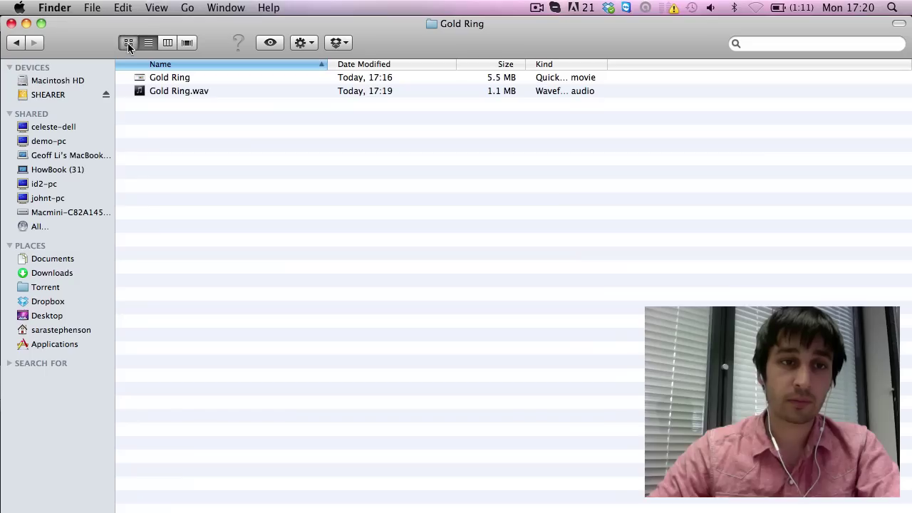
- Show the Gold Ring folder's contents as icons and select the Gold Ring movie, followed by Gold Ring.wav
{"action": "left_click", "coordinate": [127, 42]}
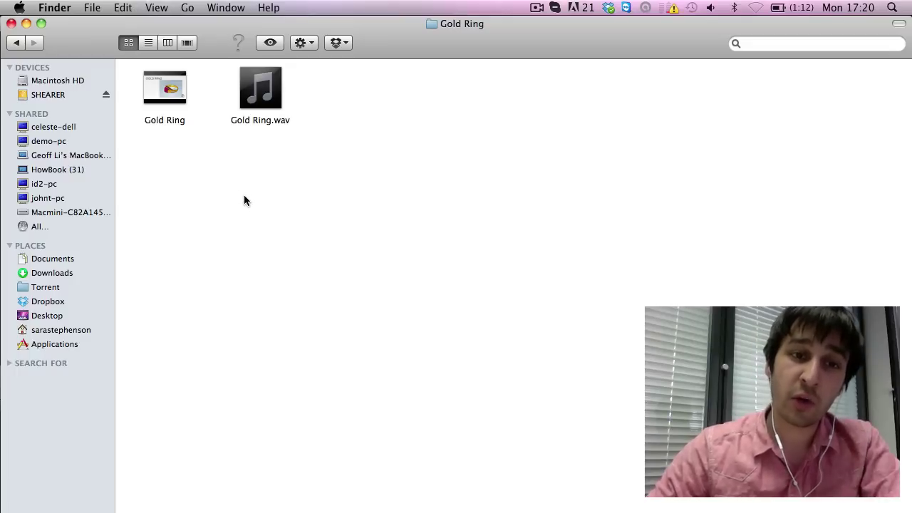
{"action": "left_click", "coordinate": [176, 119]}
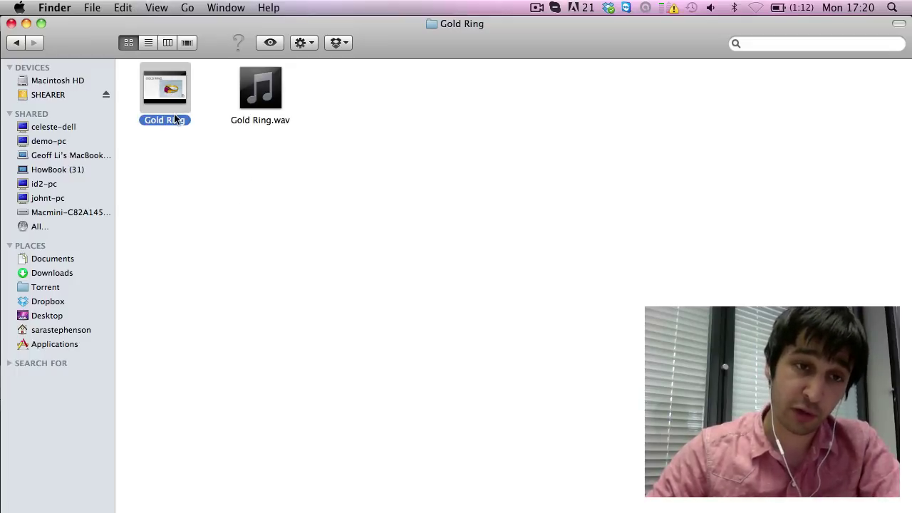
{"action": "left_click", "coordinate": [255, 102]}
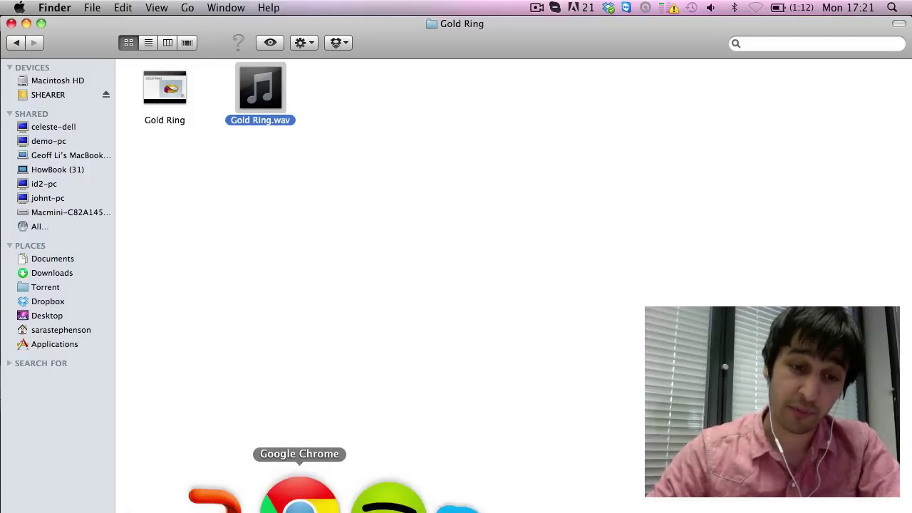
- Switch to Google Chrome and search Google for "windows movie maker"
{"action": "left_click", "coordinate": [304, 498]}
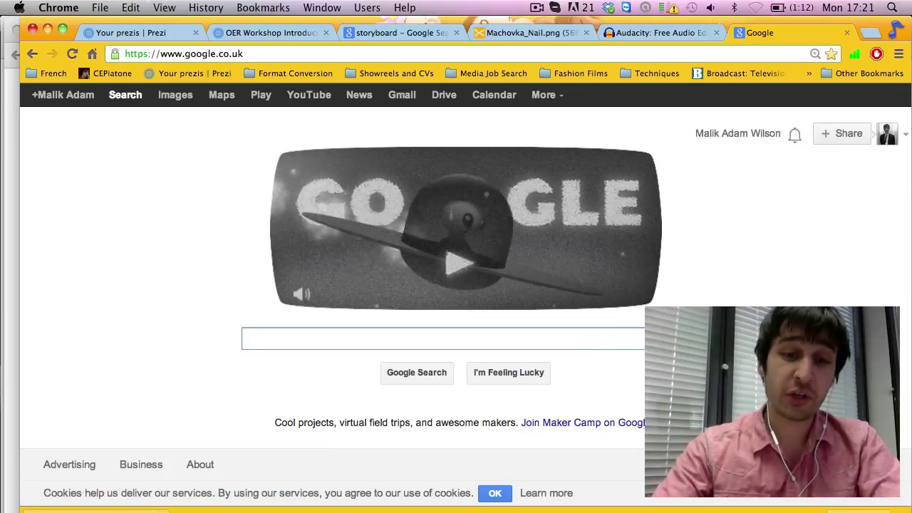
{"action": "type", "text": "windows "}
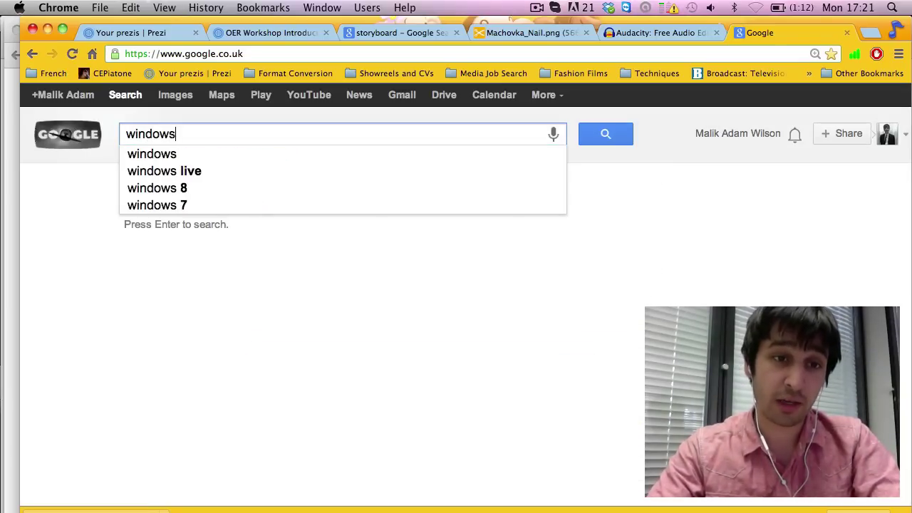
{"action": "type", "text": "mov"}
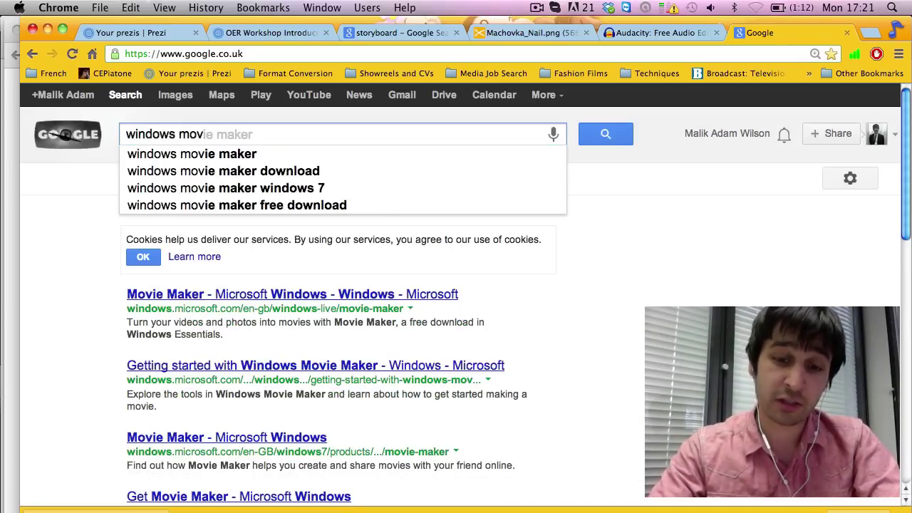
{"action": "type", "text": "ie maker"}
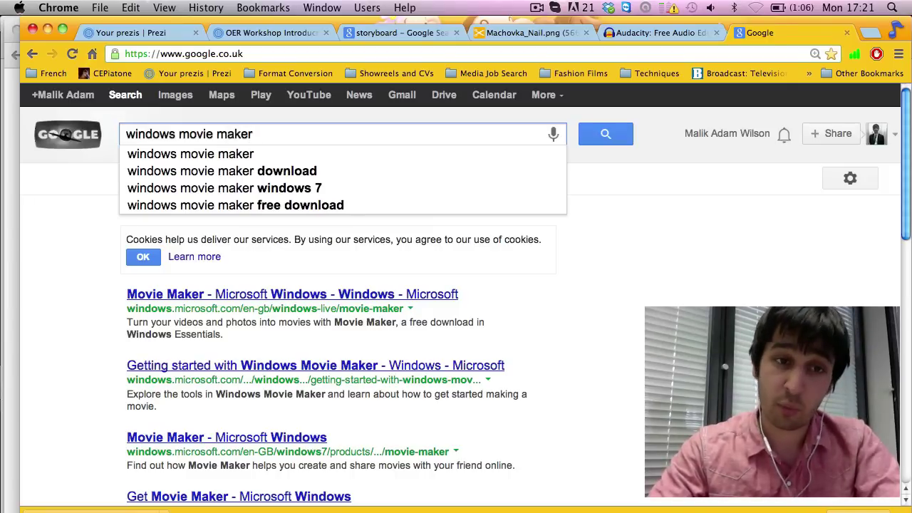
- Run the Google search for "windows movie maker" and refine it to "windows movie maker 2.6"
{"action": "key", "text": "Return"}
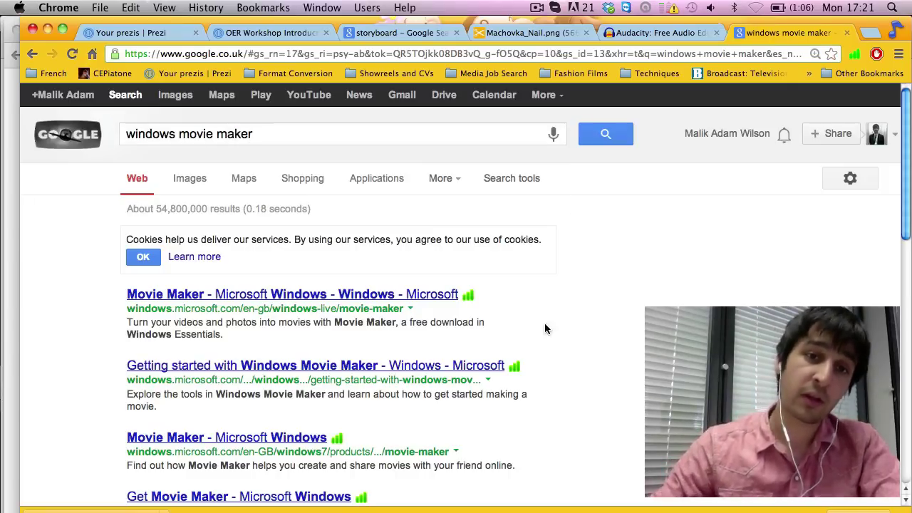
{"action": "left_click", "coordinate": [384, 132]}
{"action": "type", "text": "2."}
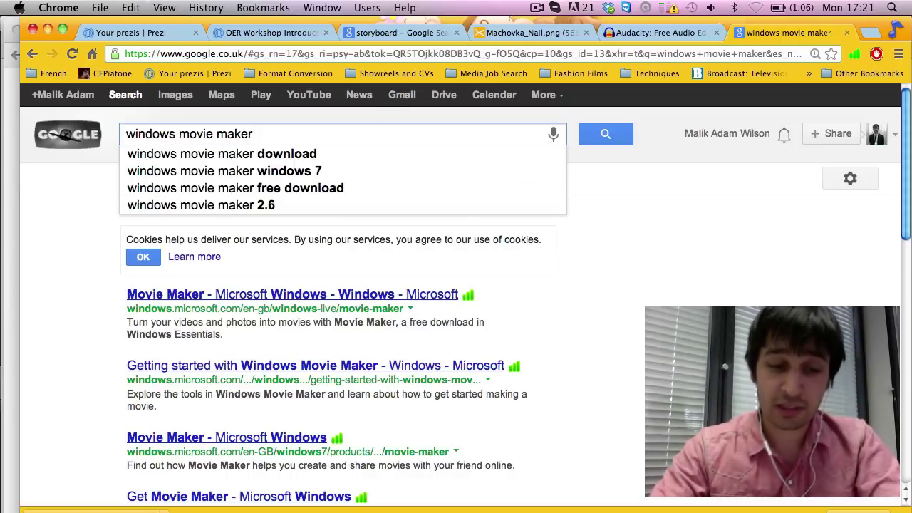
{"action": "type", "text": "6"}
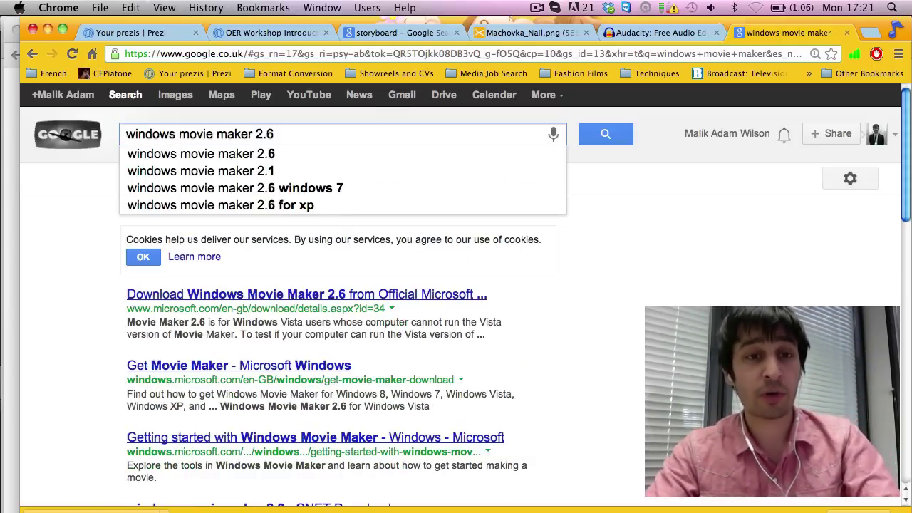
{"action": "key", "text": "Return"}
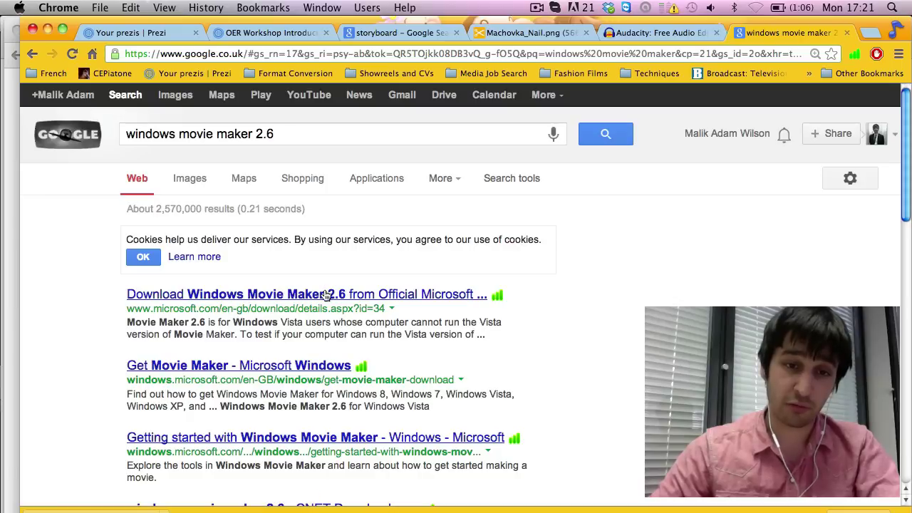
- Replace the Google query with "imovie" and look through the search results
{"action": "triple_click", "coordinate": [317, 134]}
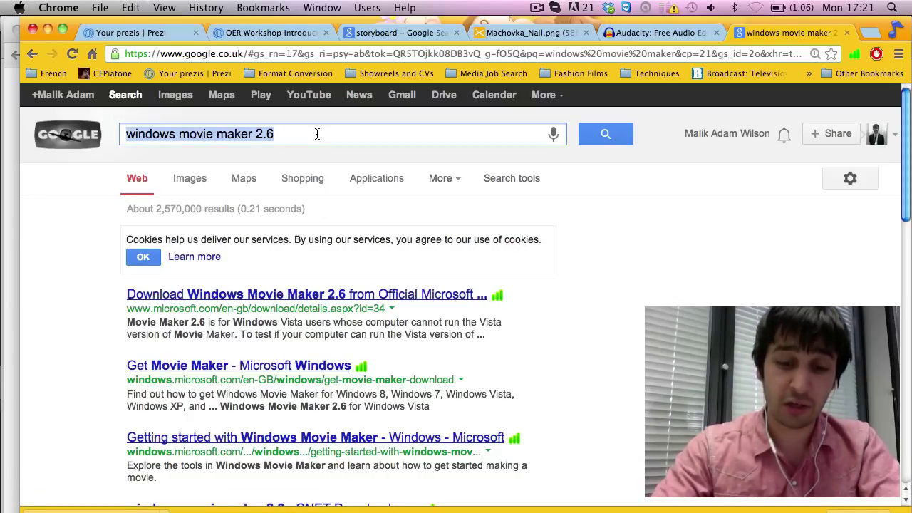
{"action": "key", "text": "BackSpace"}
{"action": "type", "text": "imovie"}
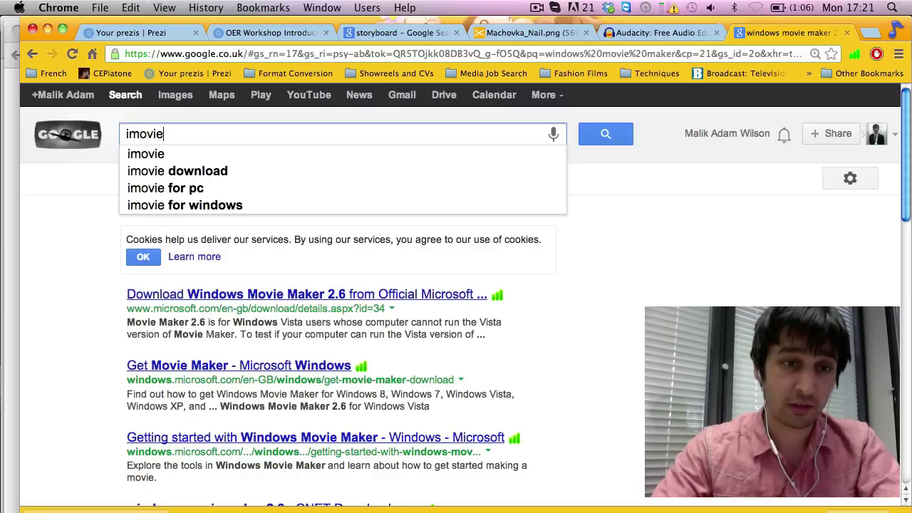
{"action": "key", "text": "Return"}
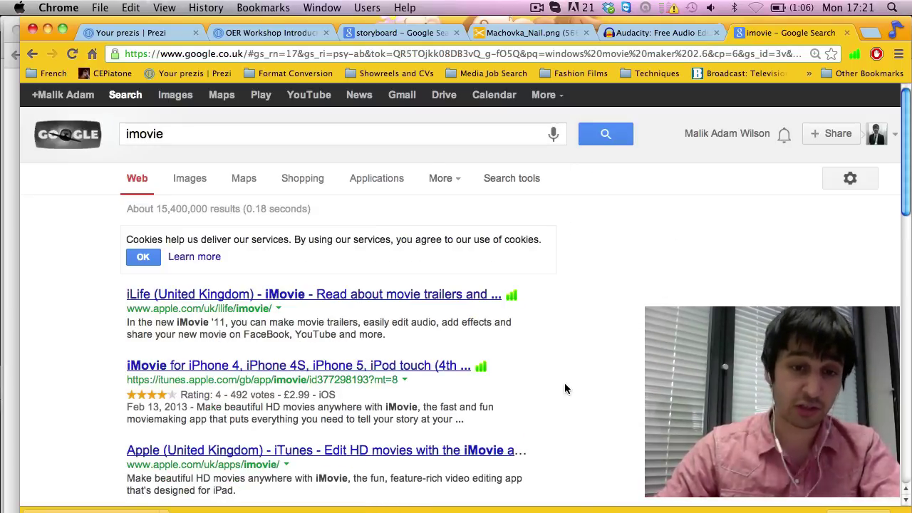
{"action": "scroll", "coordinate": [633, 322], "scroll_direction": "down", "scroll_amount": 1}
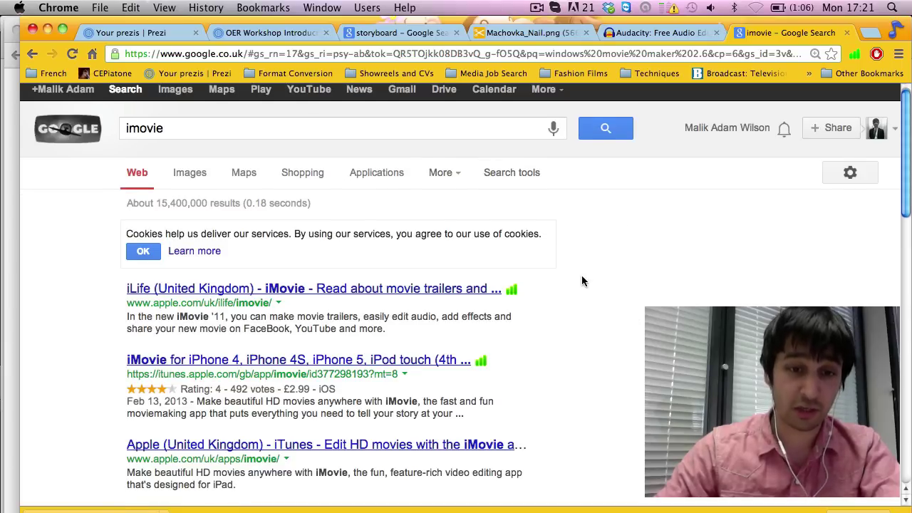
{"action": "scroll", "coordinate": [581, 277], "scroll_direction": "down", "scroll_amount": 3}
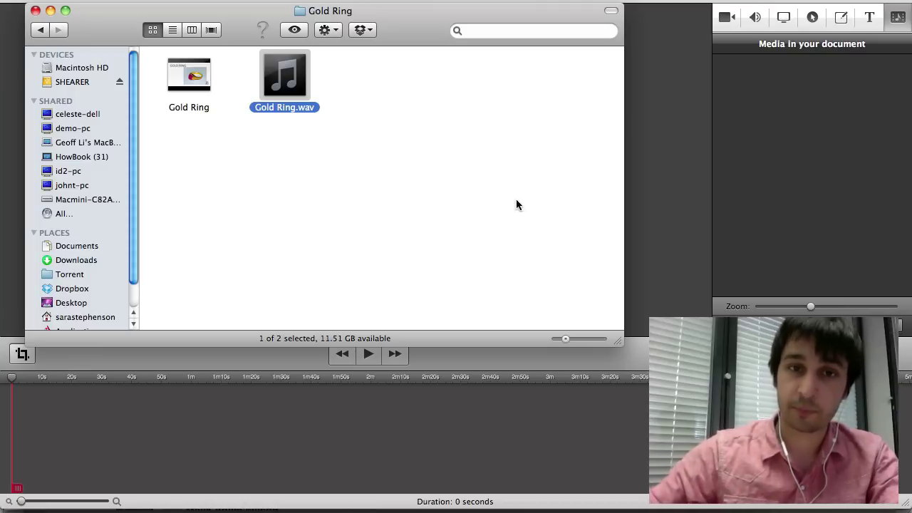
- Add Gold Ring.wav and the Gold Ring movie from the Finder folder to the ScreenFlow document's media and minimize the Finder window
{"action": "left_click", "coordinate": [471, 212]}
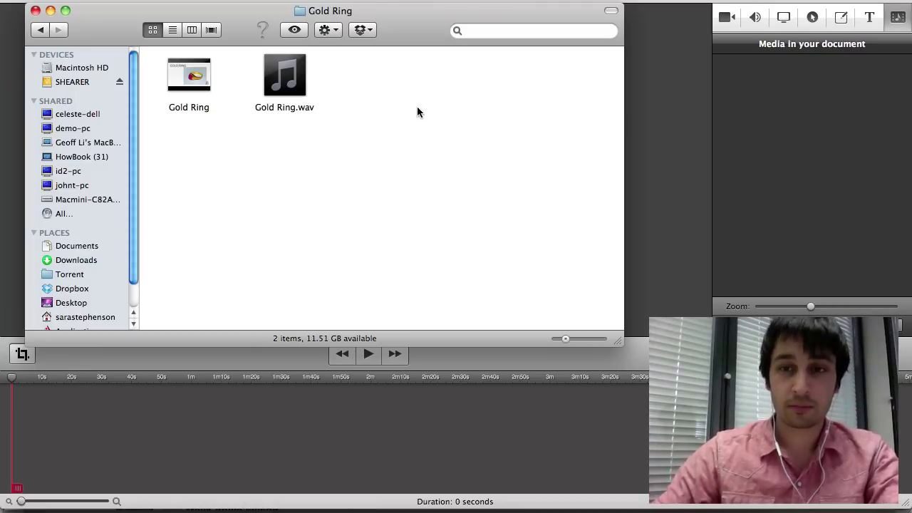
{"action": "left_click_drag", "start_coordinate": [397, 14], "coordinate": [387, 46]}
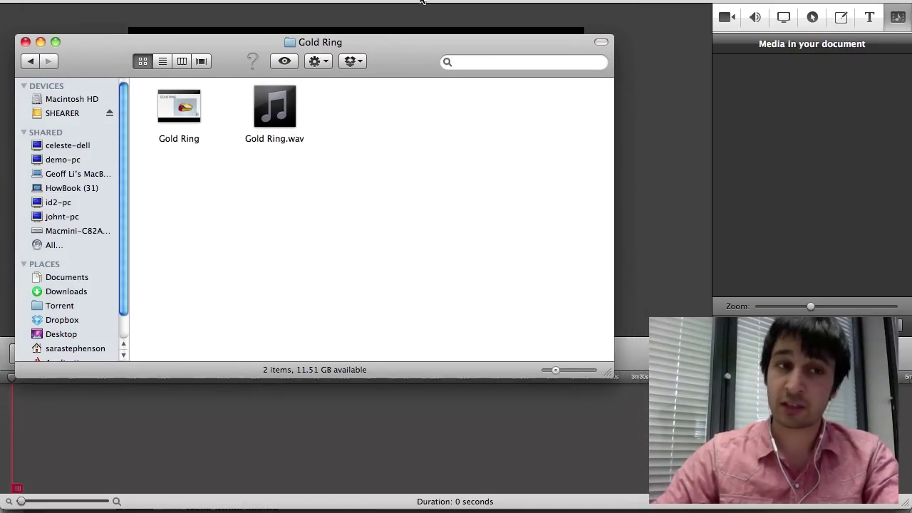
{"action": "mouse_move", "coordinate": [288, 118]}
{"action": "left_click_drag", "start_coordinate": [285, 118], "coordinate": [820, 183]}
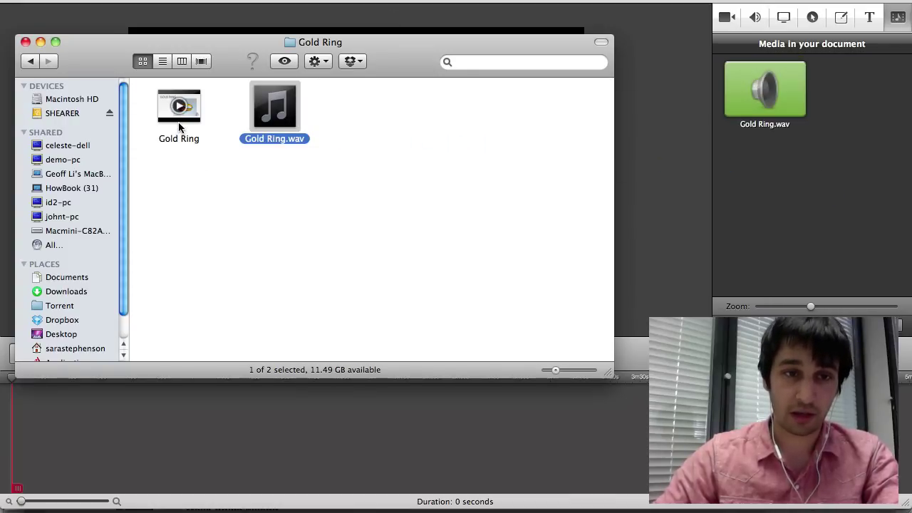
{"action": "left_click_drag", "start_coordinate": [179, 127], "coordinate": [782, 230]}
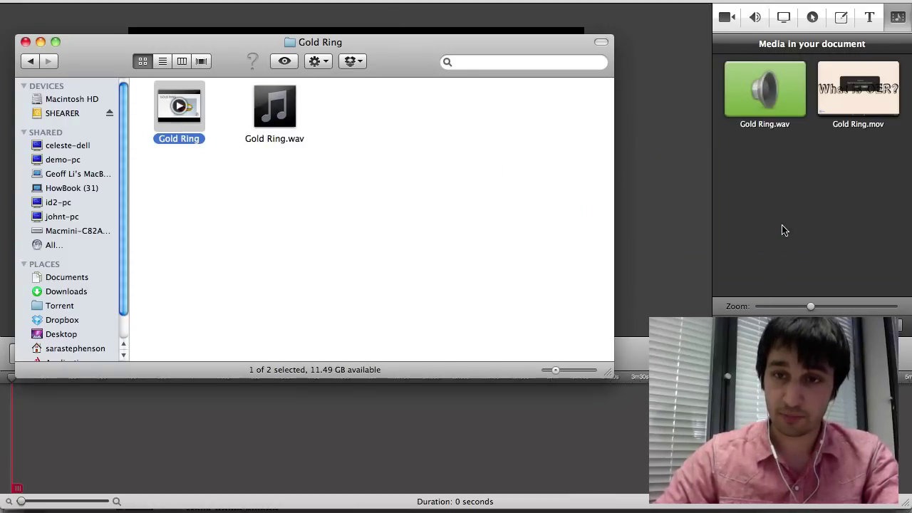
{"action": "left_click", "coordinate": [40, 43]}
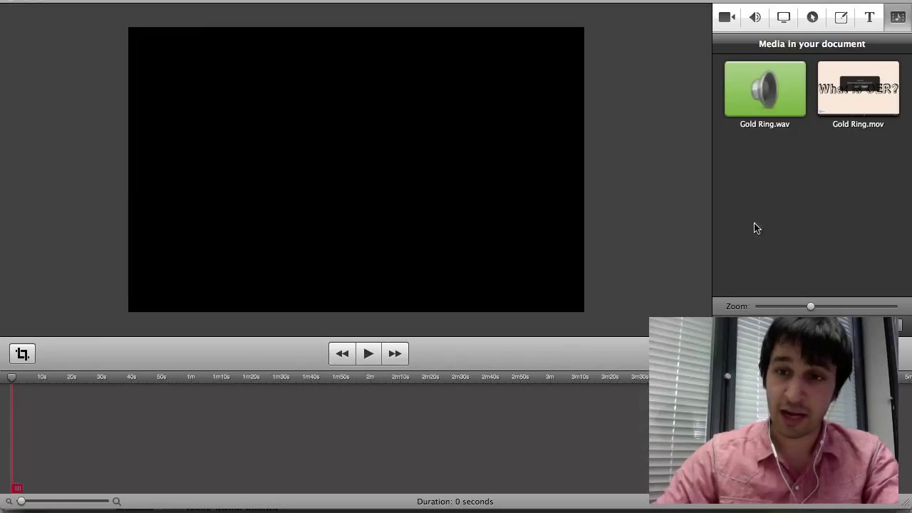
- Place Gold Ring.mov at the start of the timeline with Gold Ring.wav on a track below it, and preview the playback
{"action": "left_click_drag", "start_coordinate": [845, 109], "coordinate": [15, 417]}
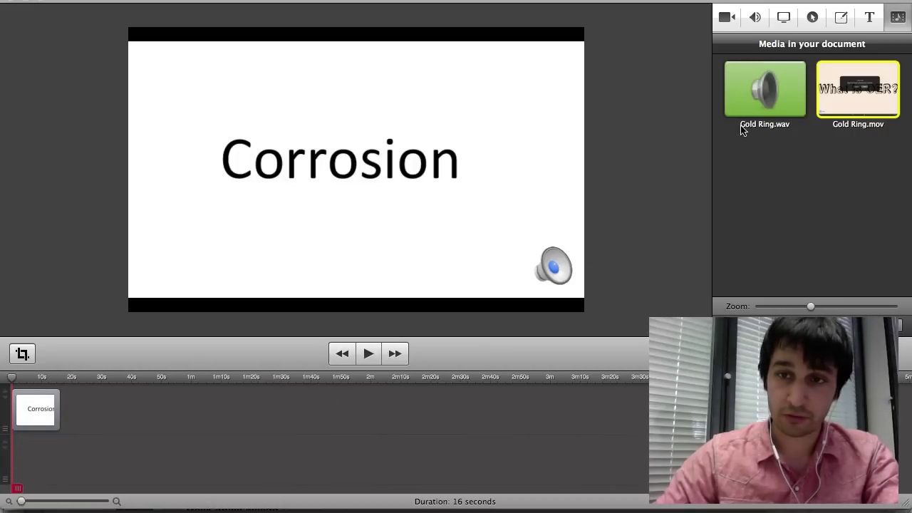
{"action": "left_click_drag", "start_coordinate": [742, 126], "coordinate": [20, 461]}
{"action": "key", "text": "space"}
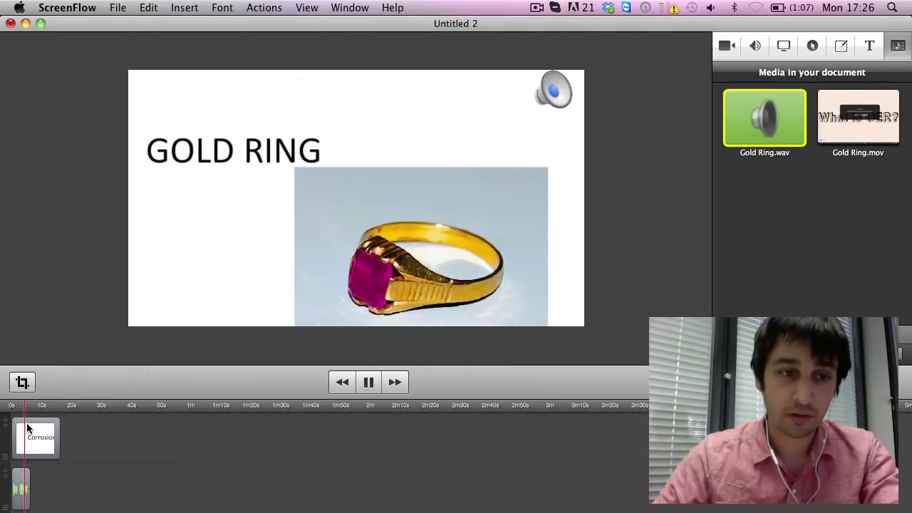
{"action": "key", "text": "space"}
- Export the combined video to the Desktop as Gold Ring.mov
{"action": "left_click", "coordinate": [117, 8]}
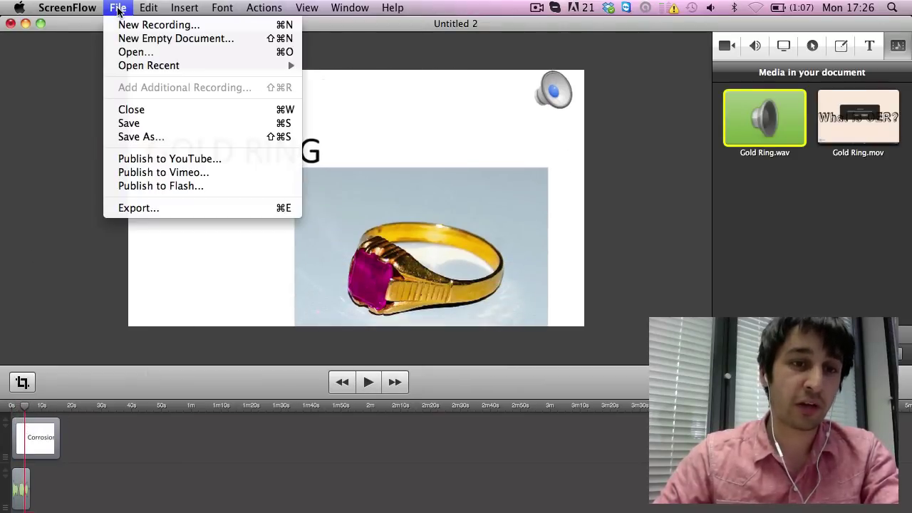
{"action": "left_click", "coordinate": [157, 211]}
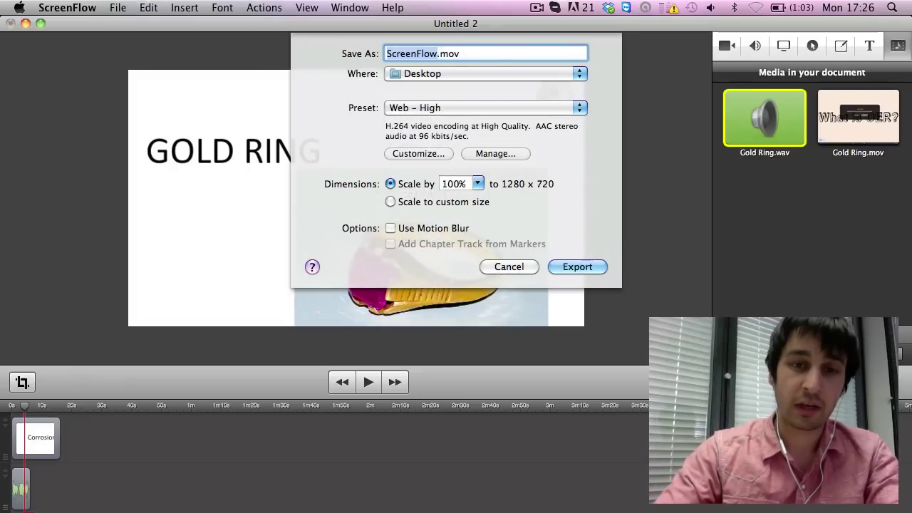
{"action": "type", "text": "Gold Ring"}
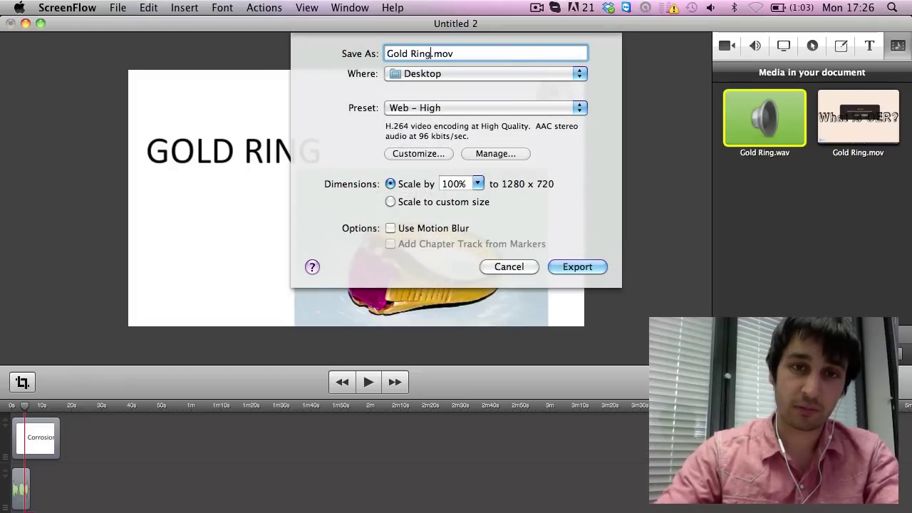
{"action": "left_click", "coordinate": [574, 266]}
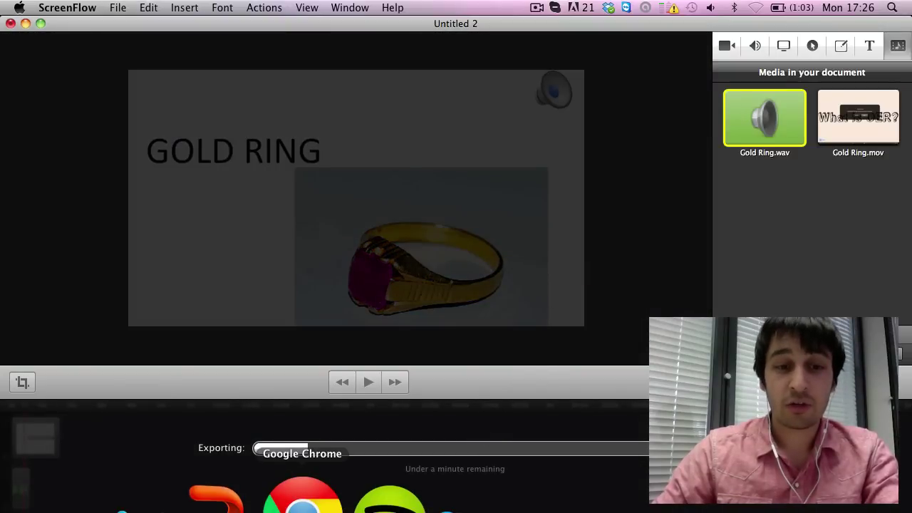
- Switch to Google Chrome and open YouTube's upload page in a new tab, followed by the Contribute page of OER Commons
{"action": "left_click", "coordinate": [302, 503]}
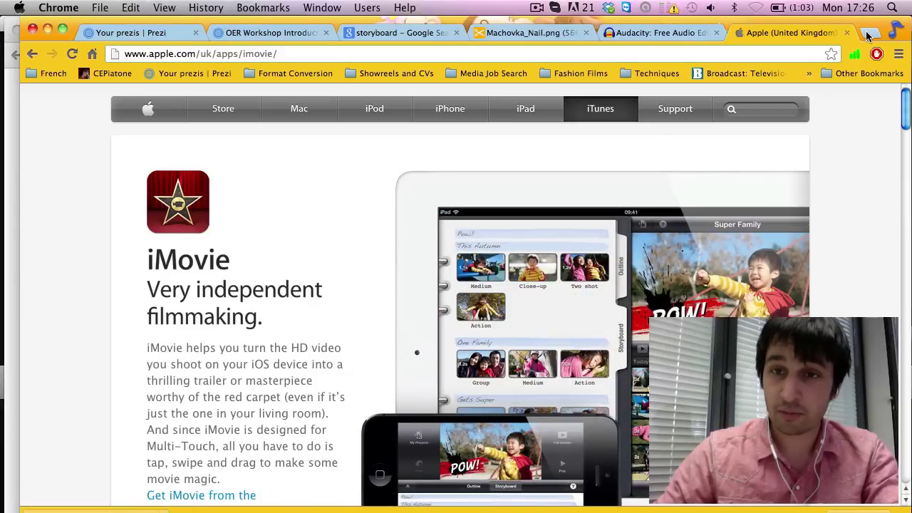
{"action": "left_click", "coordinate": [869, 34]}
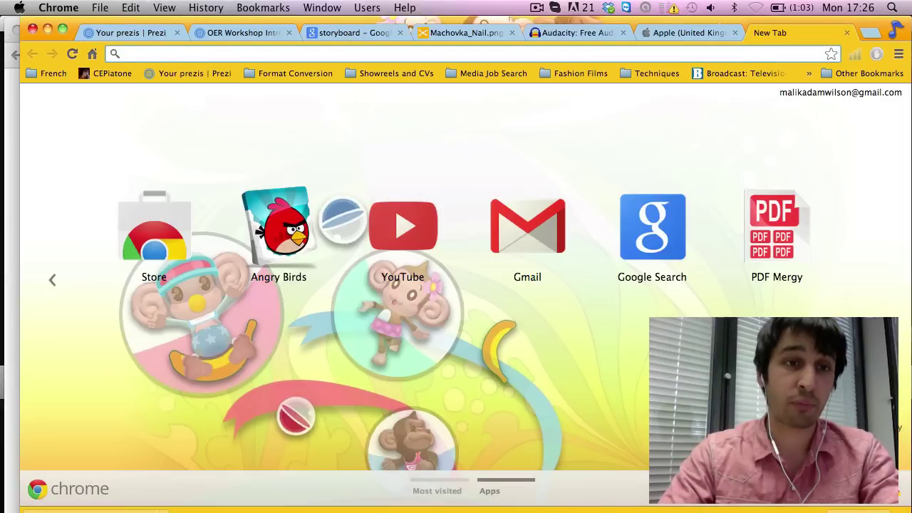
{"action": "left_click", "coordinate": [403, 227]}
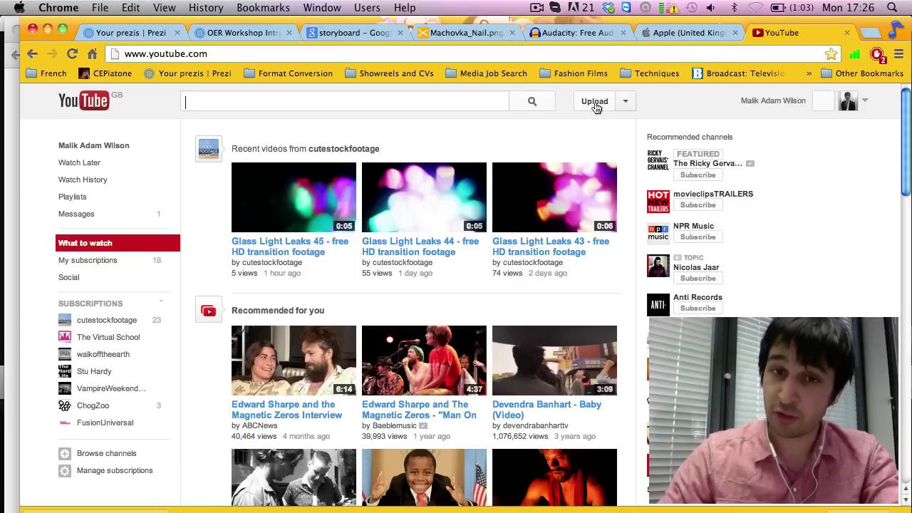
{"action": "left_click", "coordinate": [595, 104]}
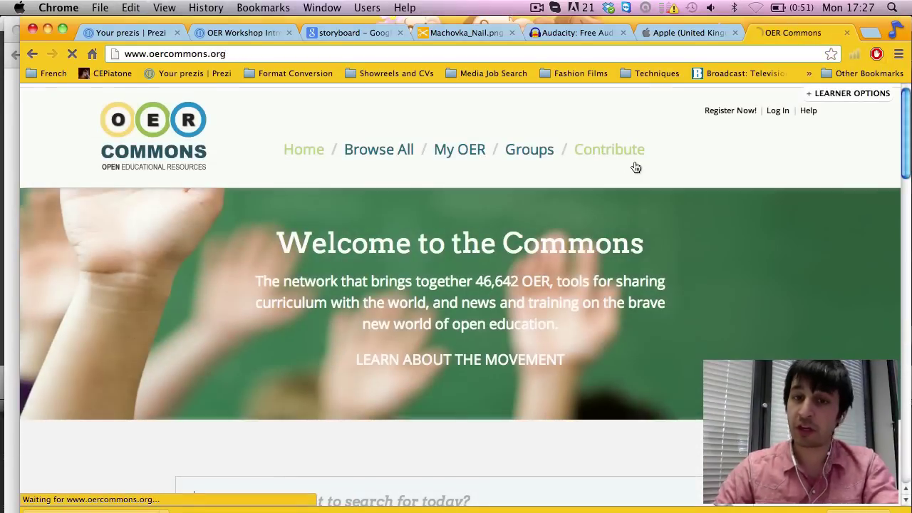
{"action": "left_click", "coordinate": [628, 161]}
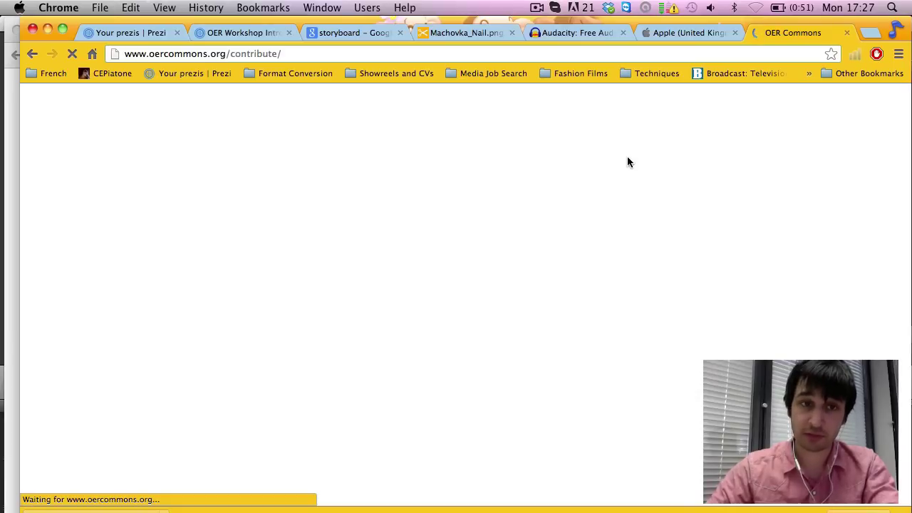